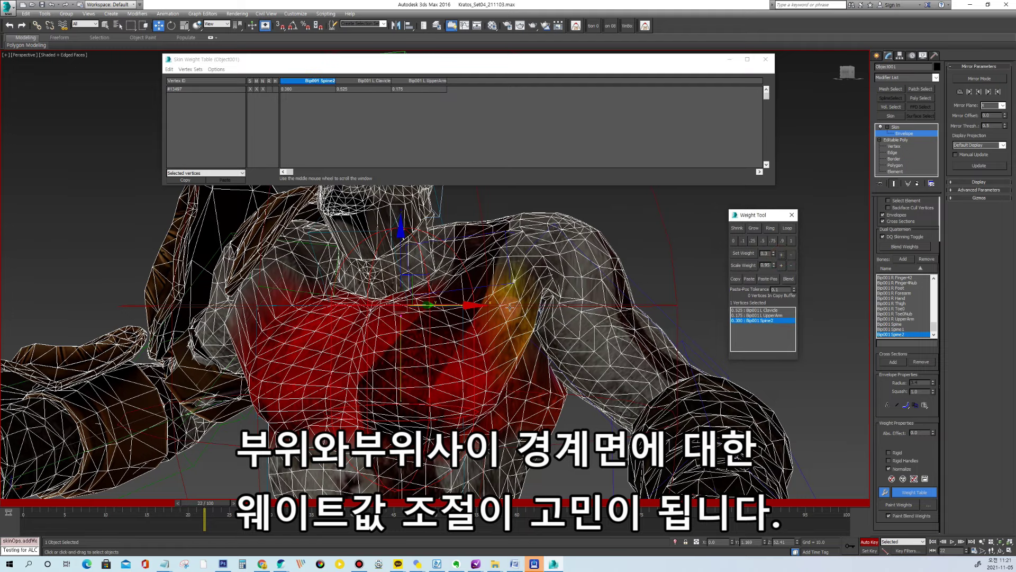
Raise the Bip001 Spine2 weight of individual vertices along the boundary between the upper chest and the left shoulder.
click(502, 296)
ctrl+click(519, 292)
click(780, 253)
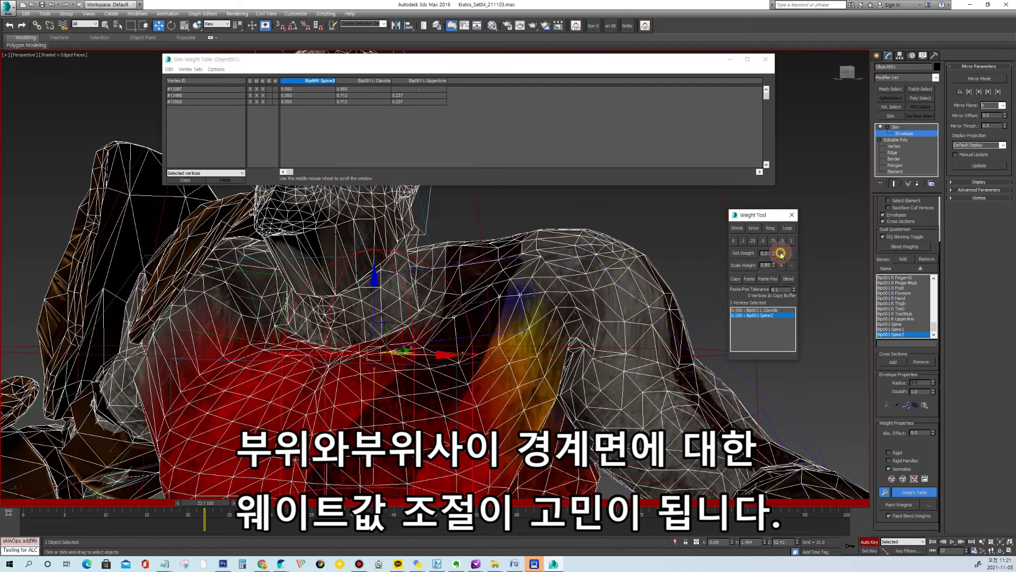
click(496, 290)
click(782, 254)
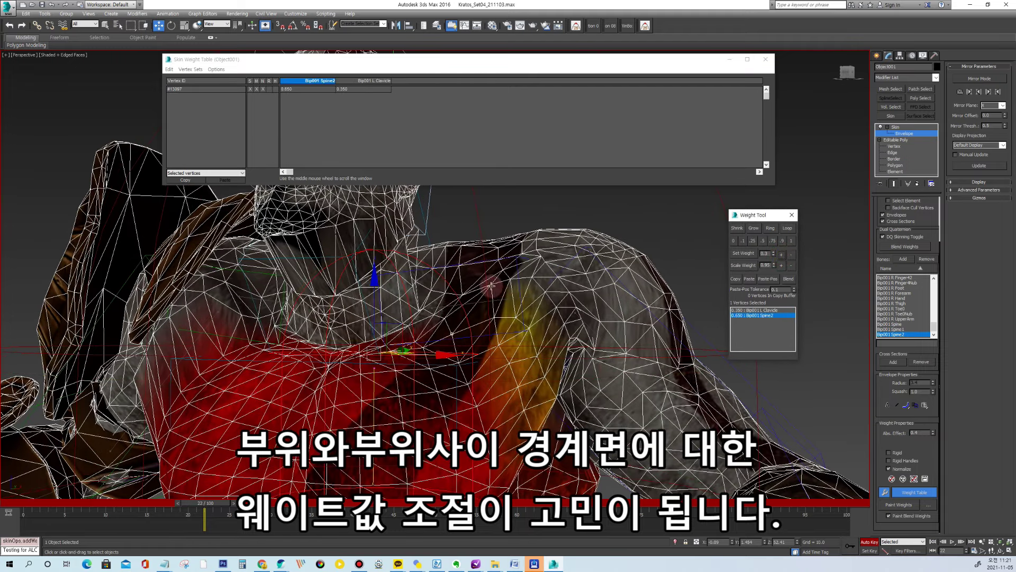
click(781, 257)
click(781, 257)
click(781, 257)
click(780, 257)
alt+middle_drag(545, 325, 526, 313)
Select the upper-body vertices and mirror their skin weights from the left side to the right in Mirror Mode.
mouse_move(226, 503)
mouse_down()
mouse_move(147, 514)
mouse_move(228, 513)
mouse_up()
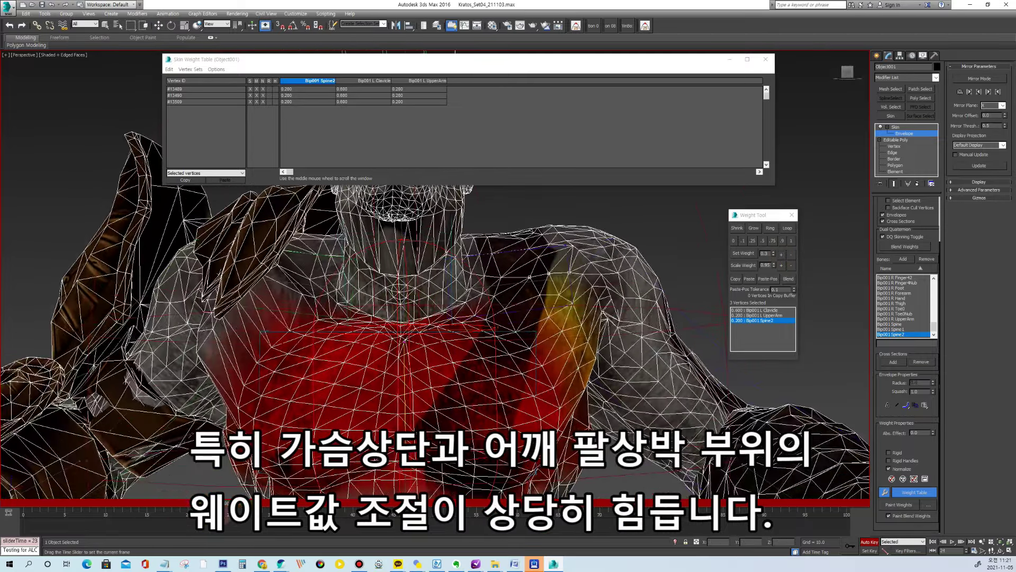
key(w)
drag(524, 403, 524, 405)
click(968, 79)
click(960, 91)
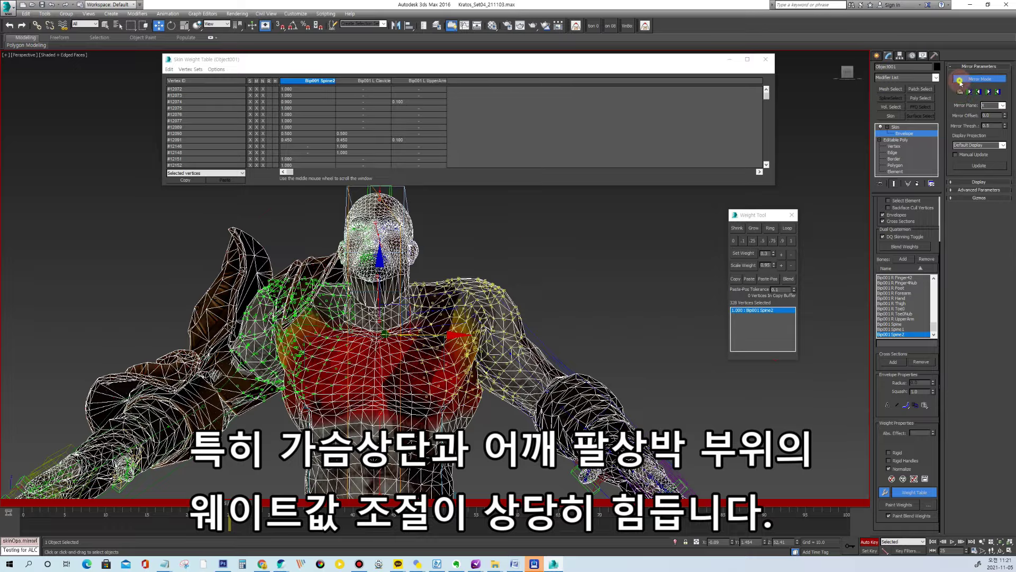
click(965, 79)
Leave envelope editing, go back to frame 1 and select the left upper arm bone from behind.
drag(123, 506, 26, 517)
click(898, 127)
drag(284, 211, 582, 381)
drag(25, 518, 33, 517)
drag(189, 352, 248, 369)
drag(227, 324, 250, 372)
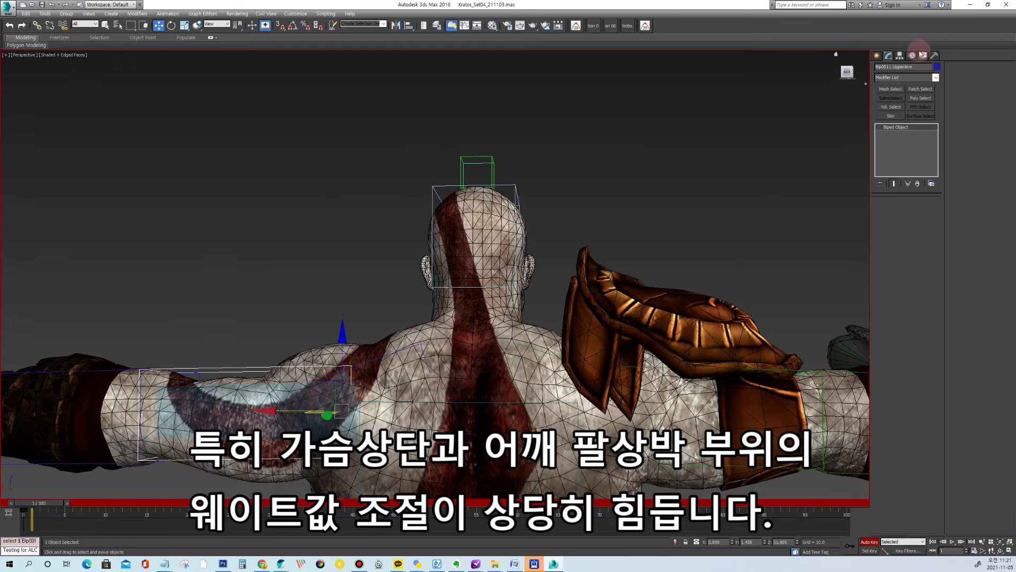
Animate a shoulder raise by keying the bone, moving to about frame 15 and rotating the parent left clavicle upward.
click(911, 55)
click(919, 187)
drag(39, 503, 150, 503)
key(Page_Up)
key(e)
drag(448, 302, 489, 313)
scroll(491, 315, up, 5)
alt+middle_drag(492, 314, 508, 309)
mouse_move(142, 504)
mouse_down()
mouse_move(80, 514)
mouse_move(157, 517)
mouse_up()
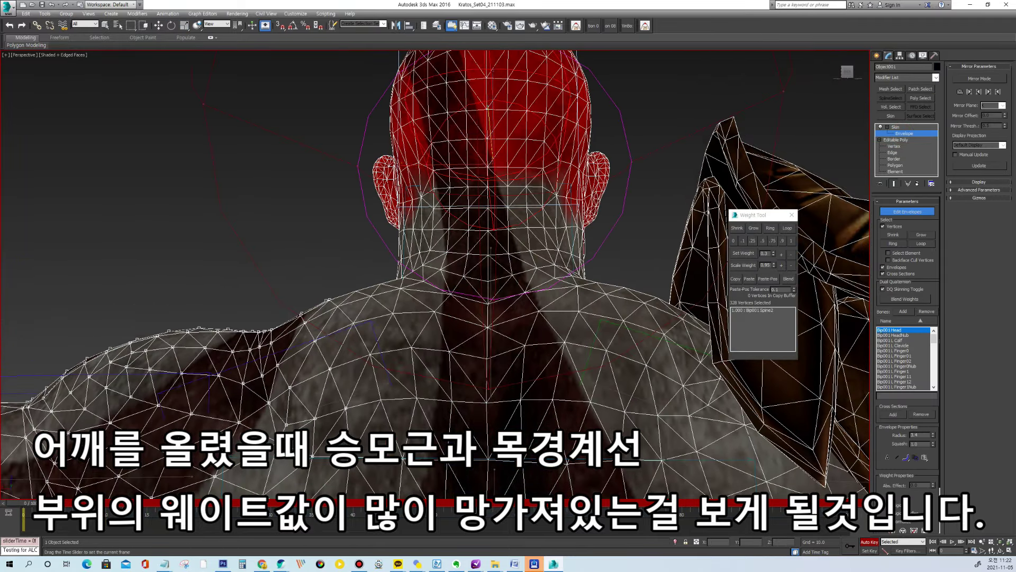
Inspect the Bip001 L Clavicle weights at frame 16, then raise the Bip001 Spine2 weight of the neck-base vertices to 0.65.
key(w)
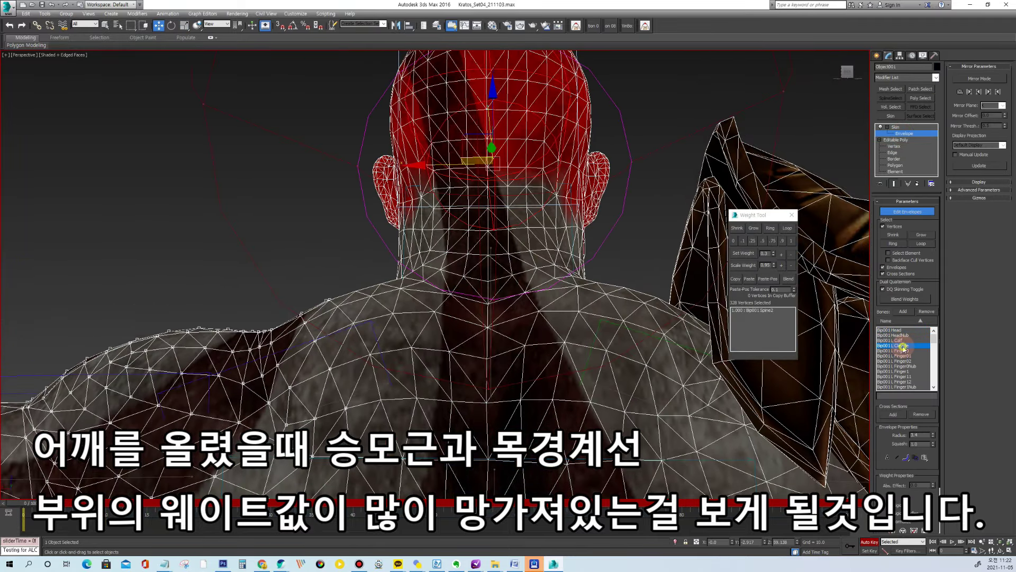
click(902, 346)
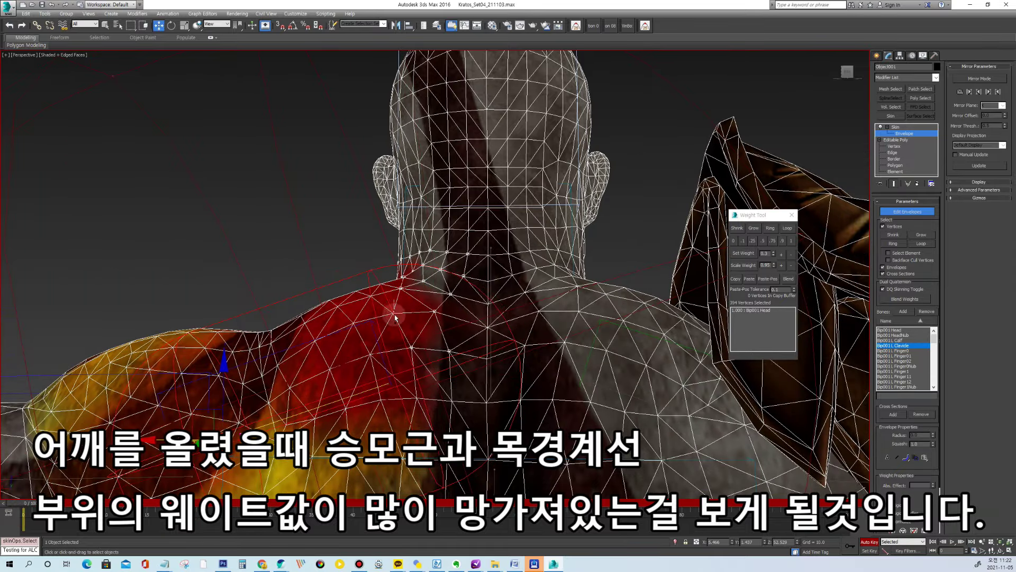
drag(34, 502, 161, 502)
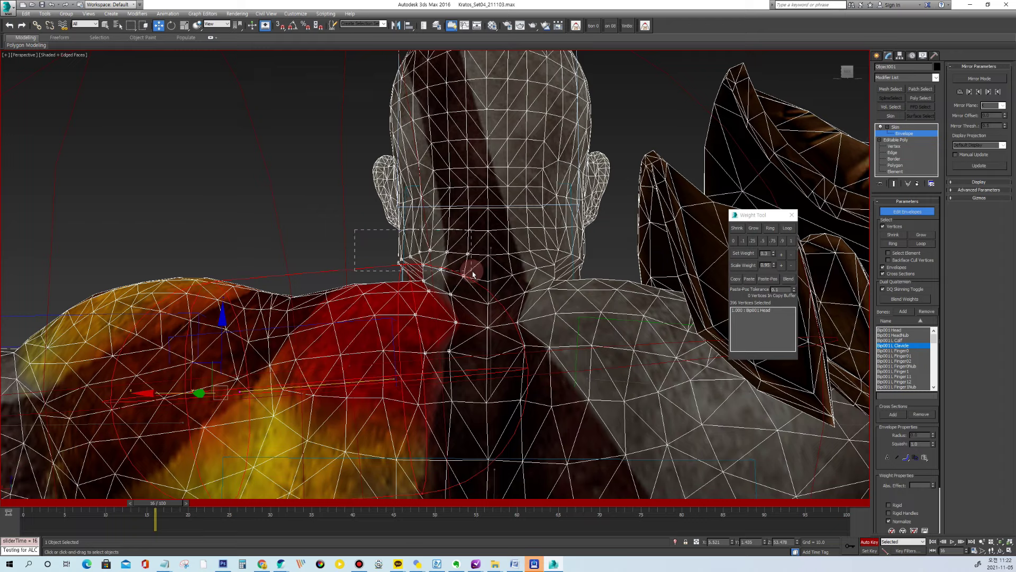
drag(472, 273, 475, 286)
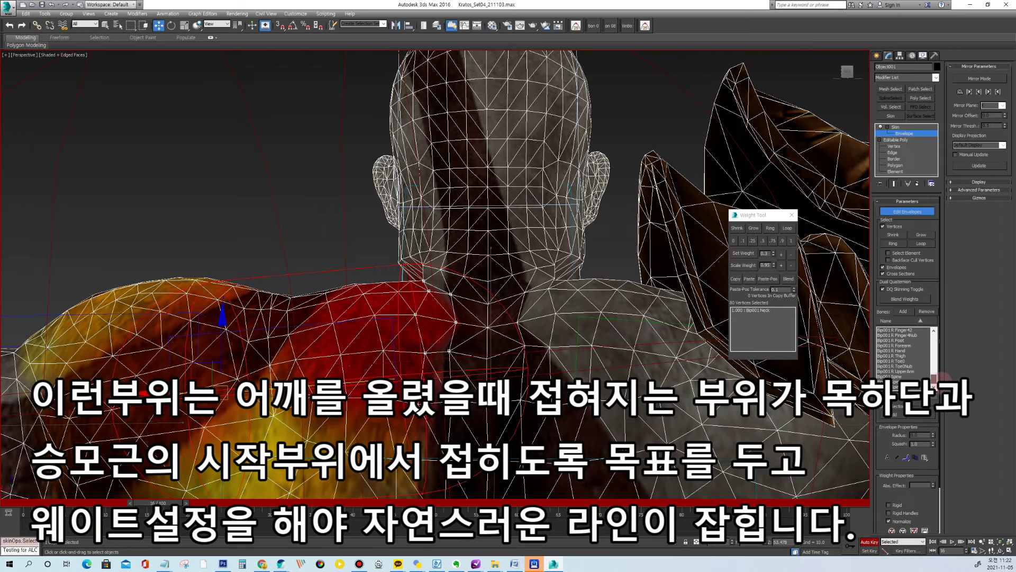
click(896, 387)
click(781, 254)
click(782, 254)
click(781, 255)
click(782, 255)
click(781, 254)
click(781, 255)
click(782, 254)
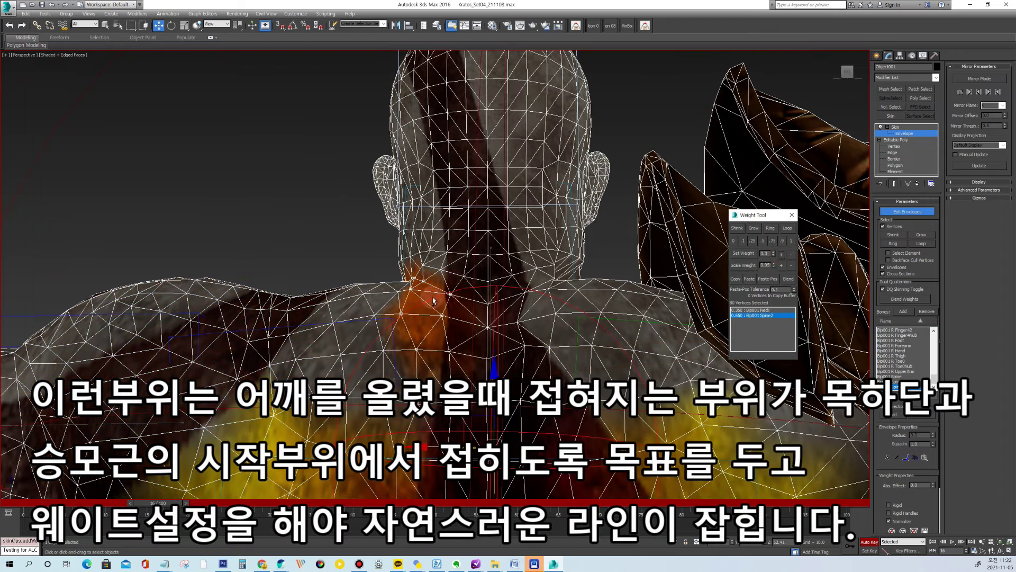
Increase the Bip001 Spine2 weight of the lower neck and trapezius vertices further, testing the deformation through the shoulder raise.
scroll(438, 302, up, 4)
click(780, 256)
click(780, 256)
click(780, 255)
click(780, 256)
click(780, 255)
click(780, 256)
mouse_move(152, 503)
mouse_down()
mouse_move(57, 503)
mouse_move(150, 503)
mouse_up()
click(782, 255)
key(F3)
mouse_move(159, 504)
mouse_down()
mouse_move(82, 503)
mouse_move(212, 504)
mouse_up()
key(F3)
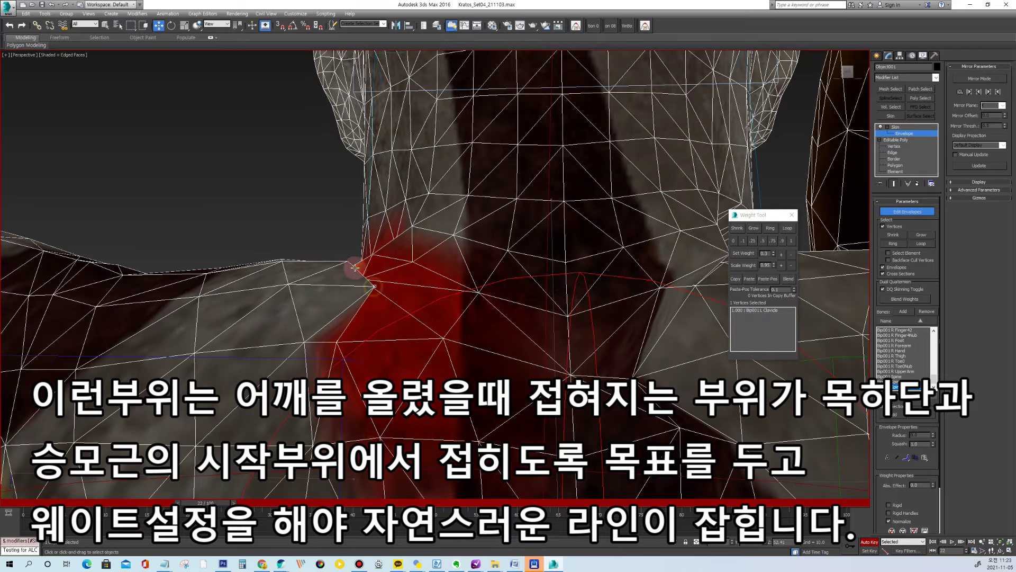
Blend a partial Bip001 Spine2 weight into the trapezius vertices beside the left neck crease, checking them on further frames.
click(781, 255)
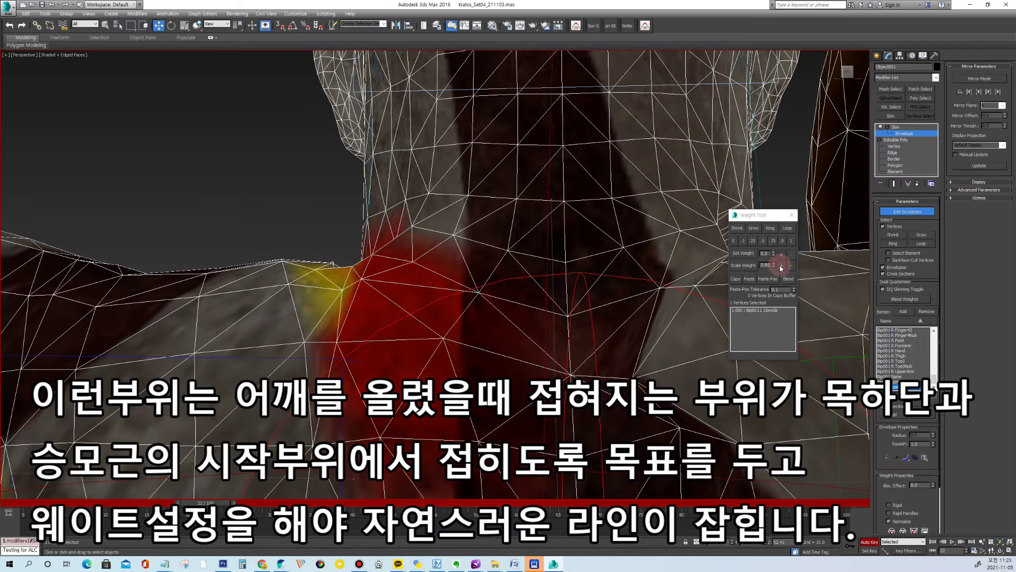
click(782, 254)
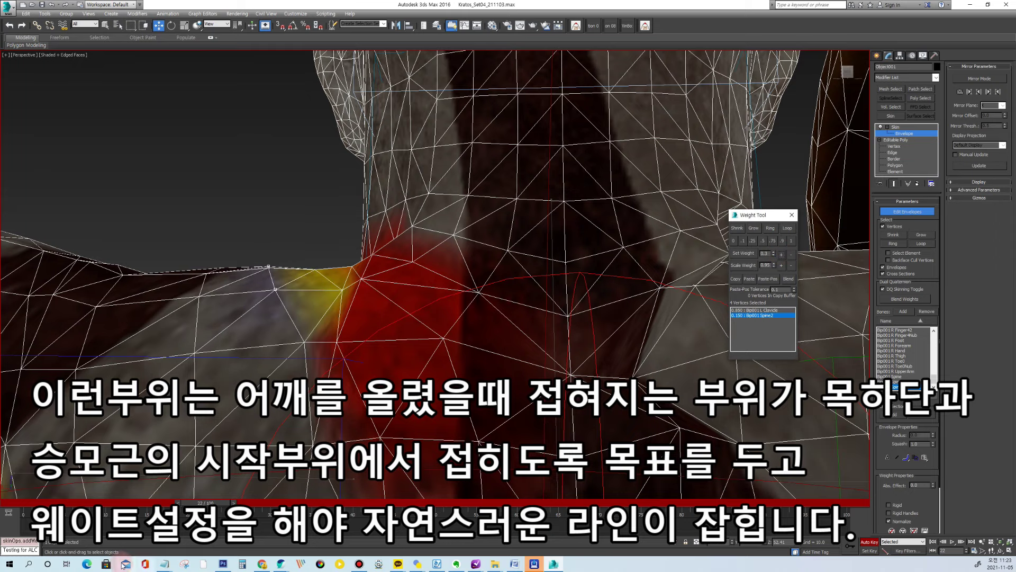
key(period)
key(period)
key(period)
key(period)
key(period)
key(period)
key(period)
key(period)
key(period)
key(period)
key(period)
key(period)
key(period)
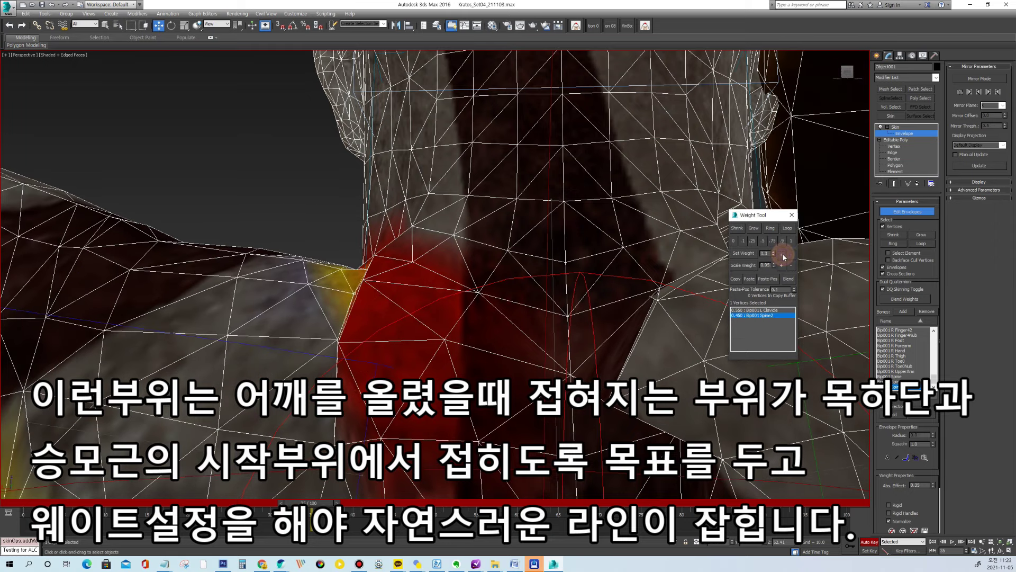
click(783, 255)
Enter Bip001 Spine2 weights of 0.6 and 0.7 for the neck-crease vertices in the Skin Weight Table.
key(t)
click(220, 64)
click(322, 63)
text(.6)
key(Return)
click(367, 269)
click(240, 62)
click(322, 64)
text(.7)
key(Return)
Raise the Bip001 Spine2 weights of the vertices at the inner corner of the neck crease in the Skin Weight Table.
alt+middle_drag(375, 289, 447, 323)
drag(315, 503, 39, 479)
click(337, 335)
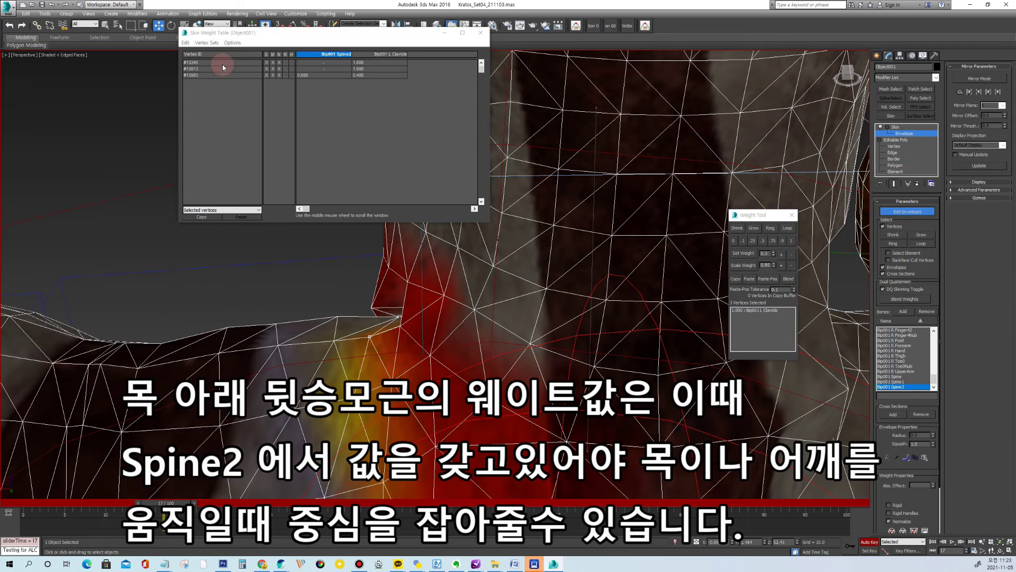
drag(222, 65, 403, 71)
alt+drag(364, 272, 427, 340)
drag(328, 64, 319, 64)
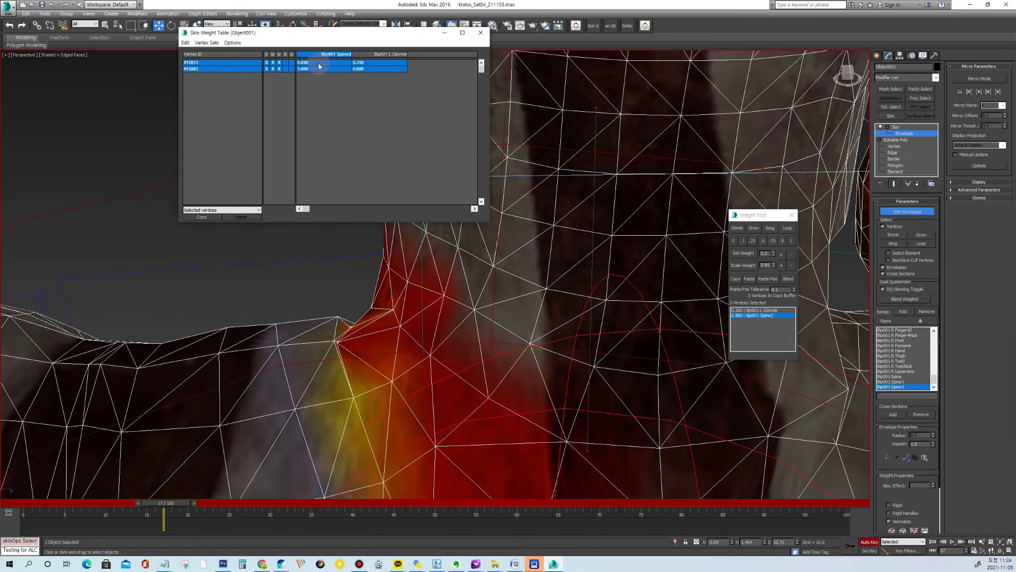
Adjust the Bip001 Spine2 weights of the neighbouring trapezius vertices to smooth the transition toward the left clavicle.
click(335, 344)
drag(228, 64, 385, 63)
drag(313, 277, 347, 326)
drag(240, 64, 267, 64)
click(781, 255)
click(781, 255)
click(782, 255)
click(781, 255)
Raise the Bip001 Spine2 weight of two vertices between the neck and left clavicle, viewed from the front.
scroll(635, 307, down, 6)
alt+middle_drag(635, 306, 429, 394)
scroll(426, 397, up, 3)
drag(174, 503, 238, 512)
alt+middle_drag(424, 360, 473, 320)
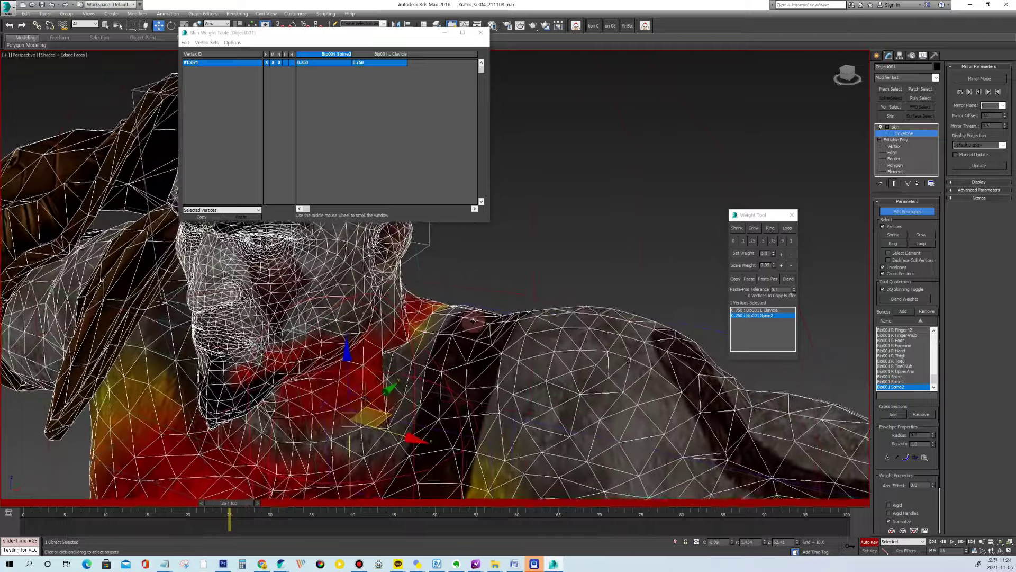
scroll(472, 321, up, 3)
key(F3)
click(326, 372)
key(F3)
drag(226, 501, 287, 506)
click(782, 256)
click(381, 374)
click(781, 255)
Open the painter options for skin weights and activate Paint Weights with Bip001 Spine2 as the active bone.
scroll(477, 328, down, 2)
alt+middle_drag(519, 318, 324, 229)
scroll(358, 297, down, 3)
scroll(324, 229, up, 3)
drag(287, 505, 246, 506)
scroll(417, 359, up, 3)
scroll(926, 497, down, 2)
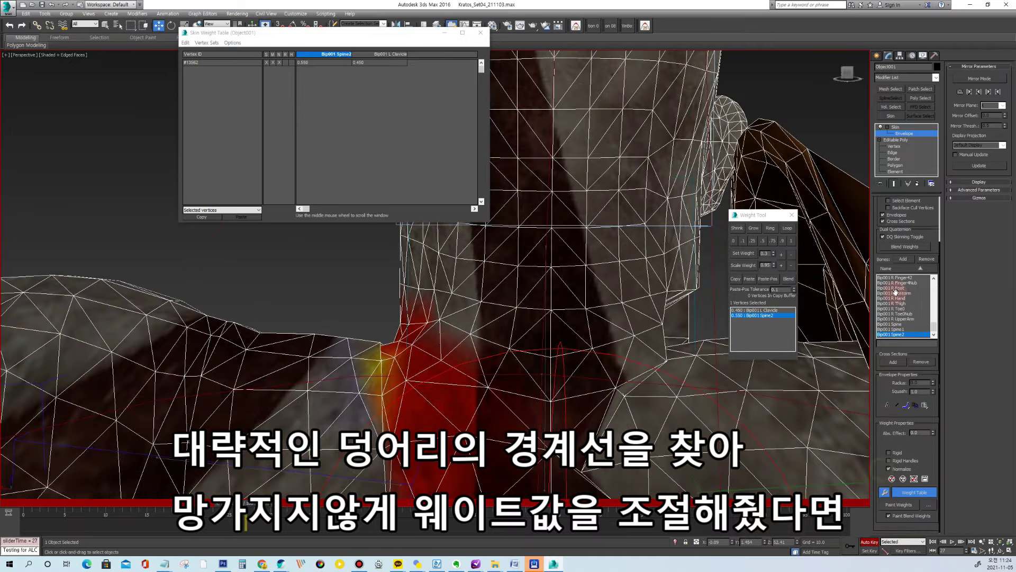
click(928, 505)
drag(303, 191, 243, 237)
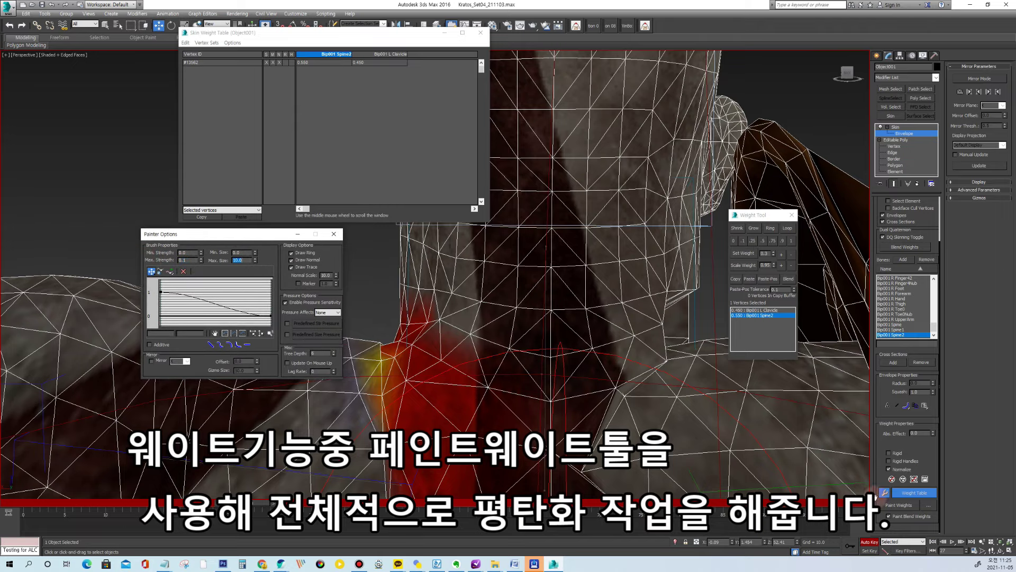
click(900, 505)
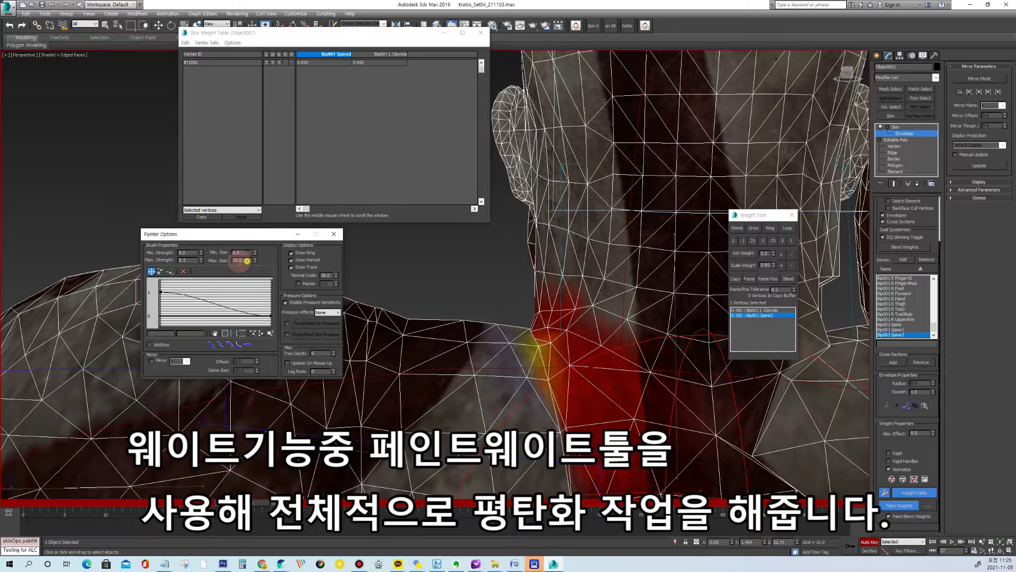
Paint over the Bip001 Spine2 weight boundary on the left trapezius to even out the falloff.
scroll(595, 332, down, 5)
alt+middle_drag(570, 332, 553, 350)
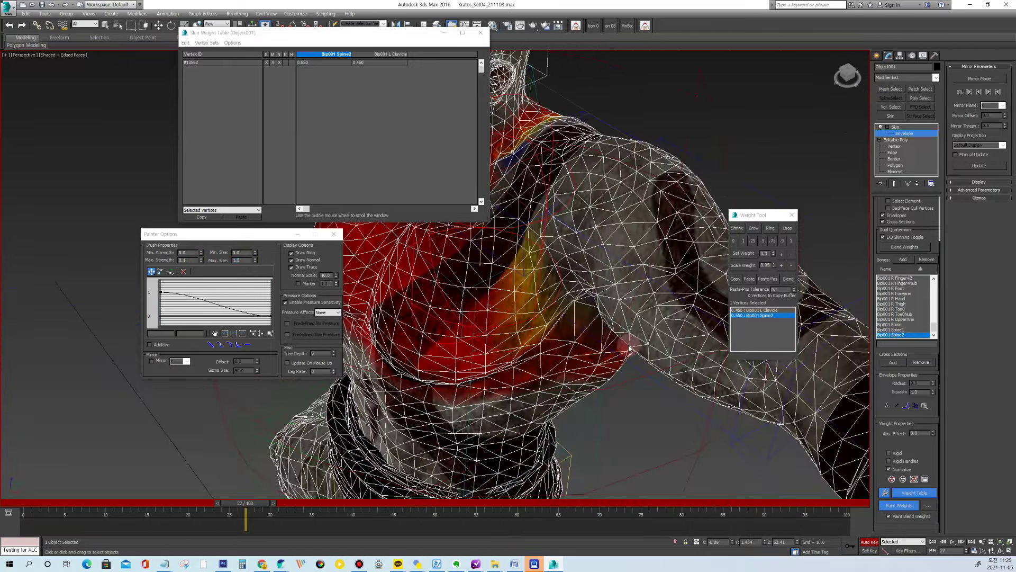
alt+middle_drag(629, 348, 533, 390)
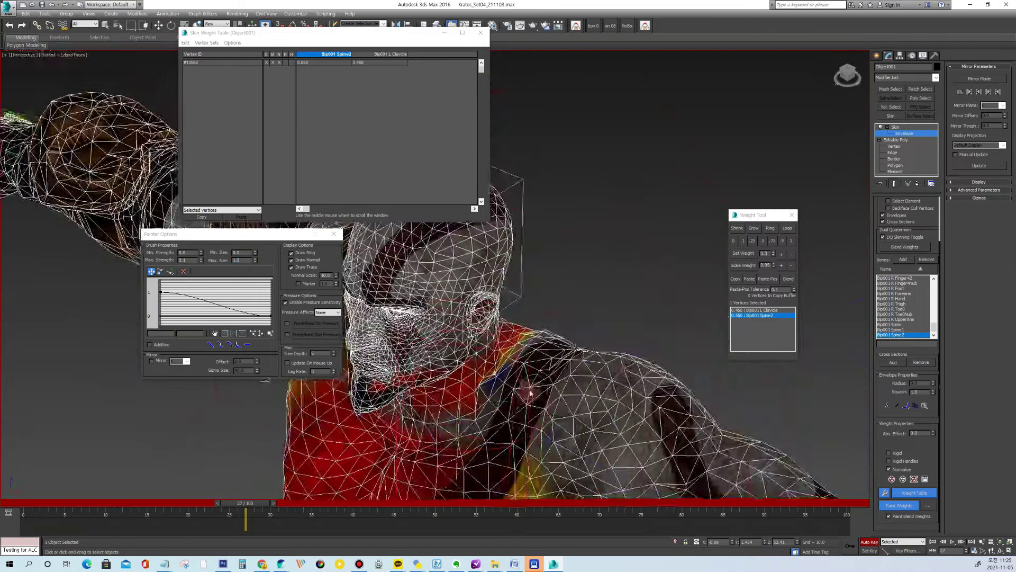
scroll(529, 387, up, 5)
mouse_move(470, 360)
mouse_down()
mouse_move(438, 370)
mouse_move(476, 318)
mouse_move(470, 334)
mouse_up()
alt+middle_drag(479, 329, 501, 330)
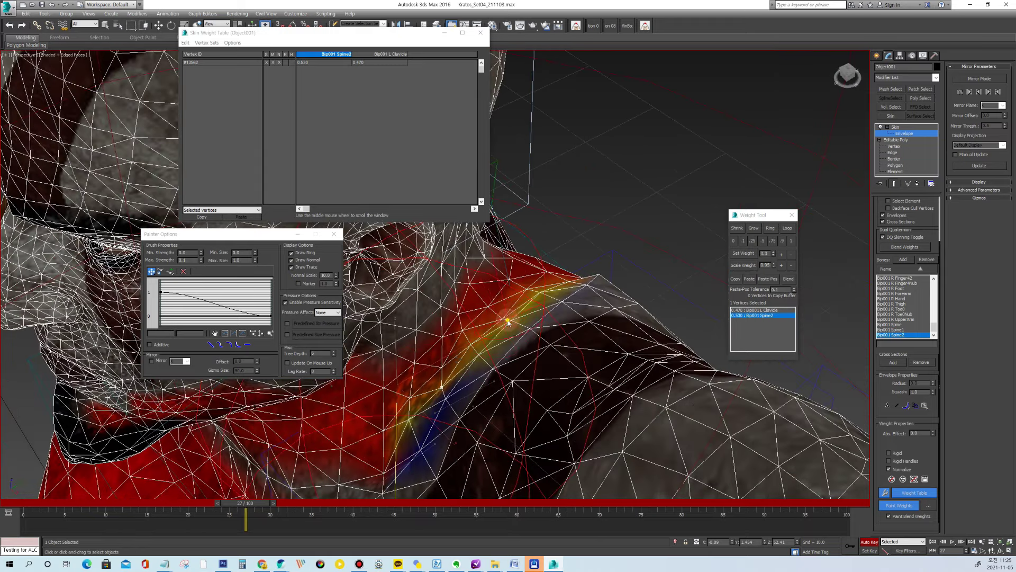
alt+middle_drag(579, 300, 500, 363)
Select the neck and upper-back vertices and mirror the painted weights from the left side to the right.
scroll(517, 344, down, 6)
scroll(501, 375, up, 3)
mouse_move(245, 503)
mouse_down()
mouse_move(9, 519)
mouse_move(304, 522)
mouse_up()
key(p)
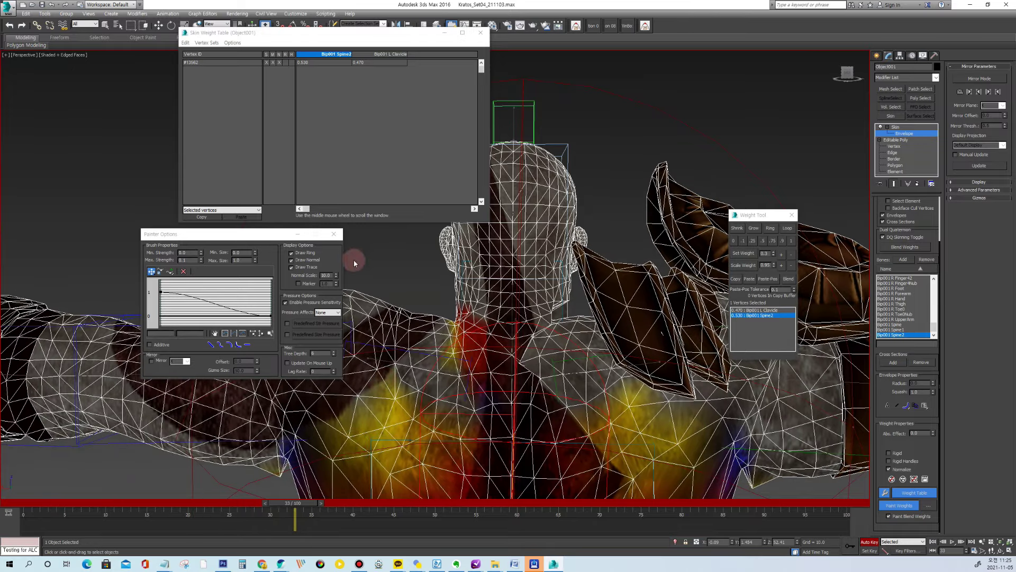
drag(269, 237, 140, 176)
drag(497, 439, 503, 432)
click(969, 79)
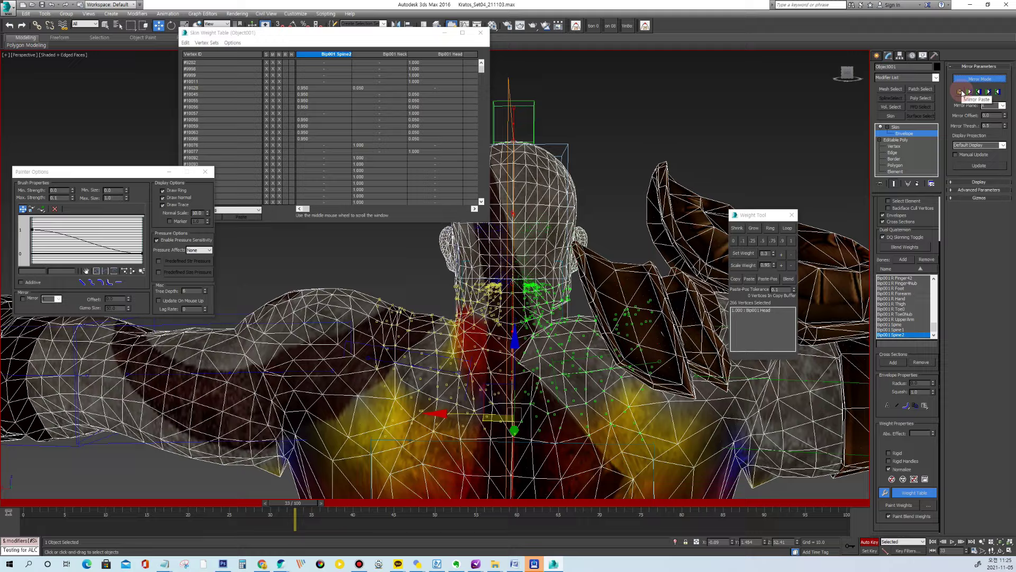
click(960, 92)
click(960, 78)
Raise the Bip001 Spine2 weight of the selected upper-back vertices, checking the pose around frame 40.
drag(271, 508, 362, 511)
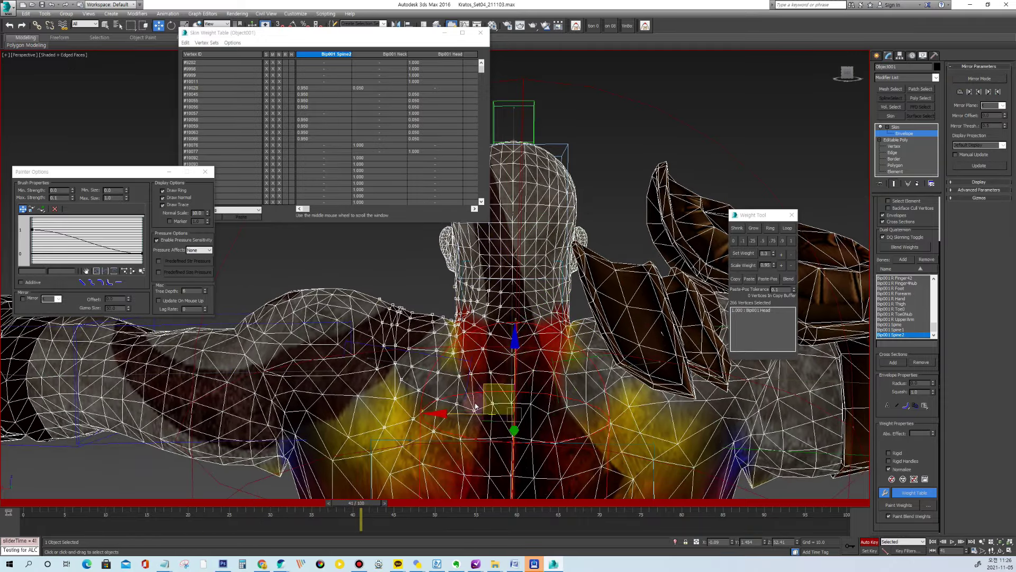
click(474, 411)
click(782, 255)
mouse_move(359, 504)
mouse_down()
mouse_move(371, 503)
mouse_move(352, 503)
mouse_up()
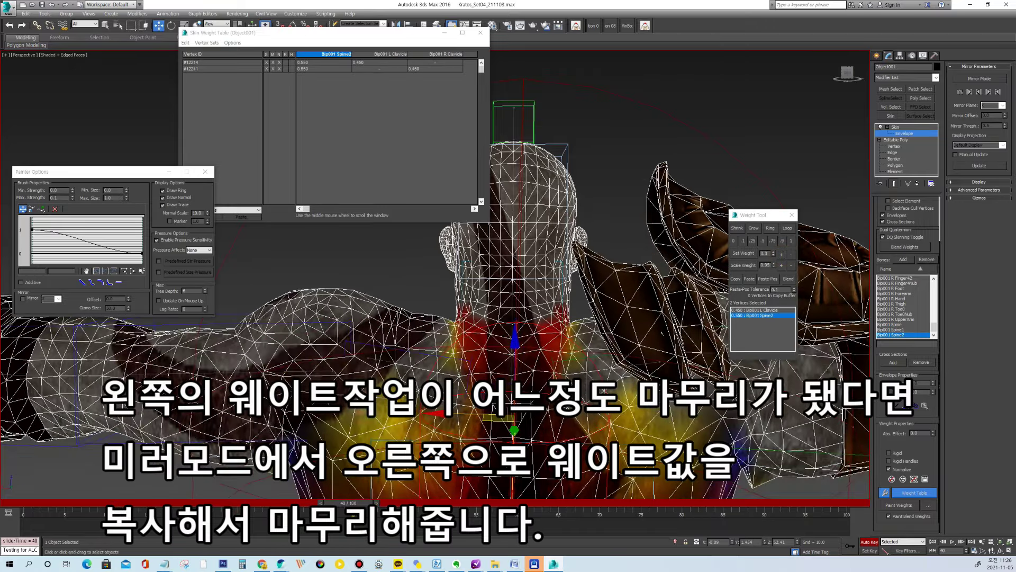
middle_drag(268, 485, 296, 445)
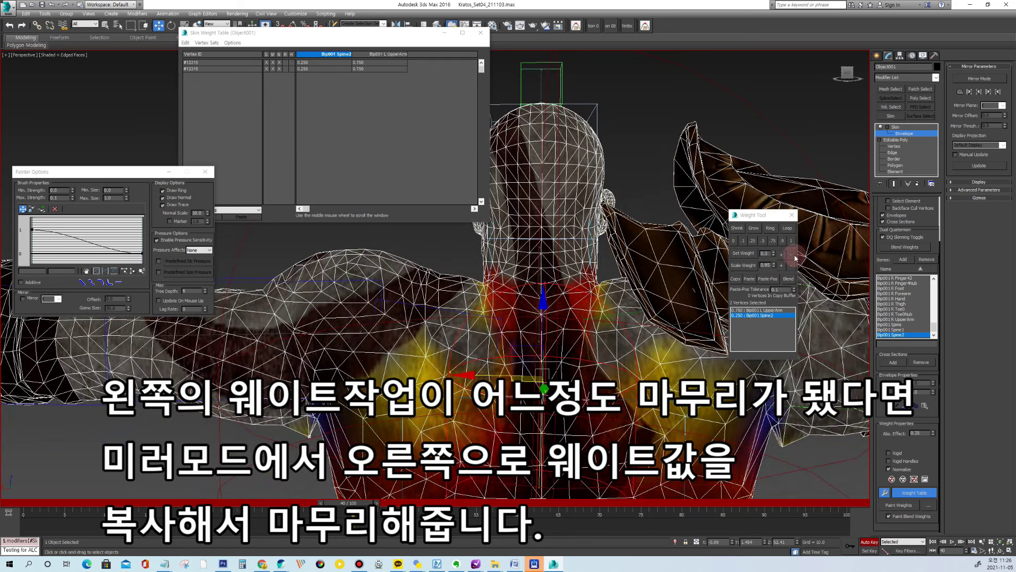
Mirror the corrected back and left armpit weights to the right side of the body.
drag(357, 479, 358, 480)
click(969, 80)
click(960, 92)
click(969, 80)
scroll(619, 291, down, 3)
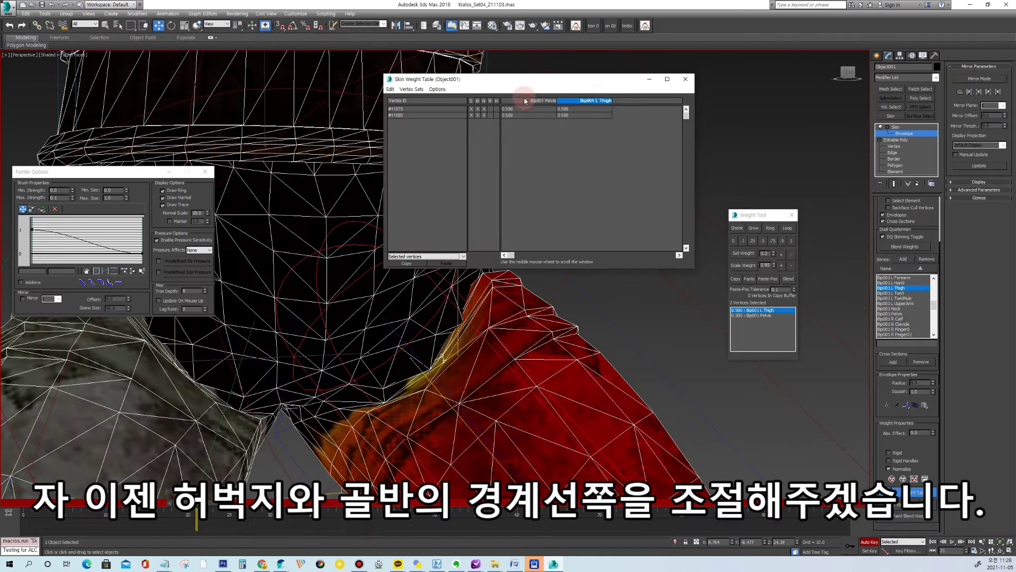
Adjust the Bip001 L Thigh weights of the vertices along the pelvis and left thigh boundary in the Skin Weight Table.
click(577, 110)
drag(576, 110, 615, 110)
click(384, 402)
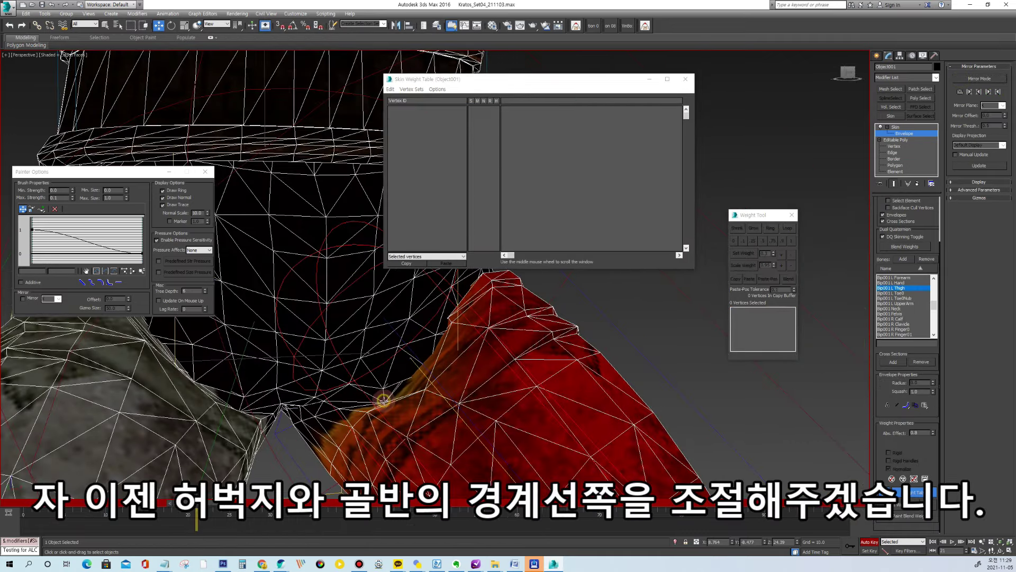
drag(577, 110, 624, 104)
click(342, 414)
drag(448, 116, 459, 109)
drag(571, 109, 601, 110)
Set the Bip001 L Thigh weight of two pelvis vertices in the left groin crease to 0.47 at frame 18.
scroll(442, 375, down, 5)
alt+middle_drag(442, 375, 466, 345)
drag(211, 504, 185, 505)
scroll(439, 382, up, 5)
click(472, 373)
click(428, 392)
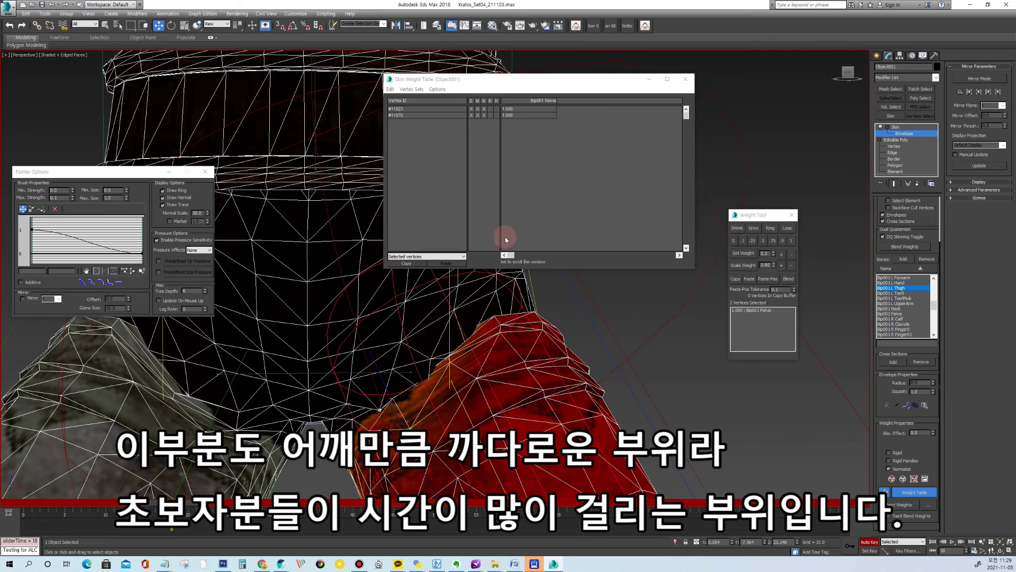
drag(418, 108, 417, 113)
click(780, 254)
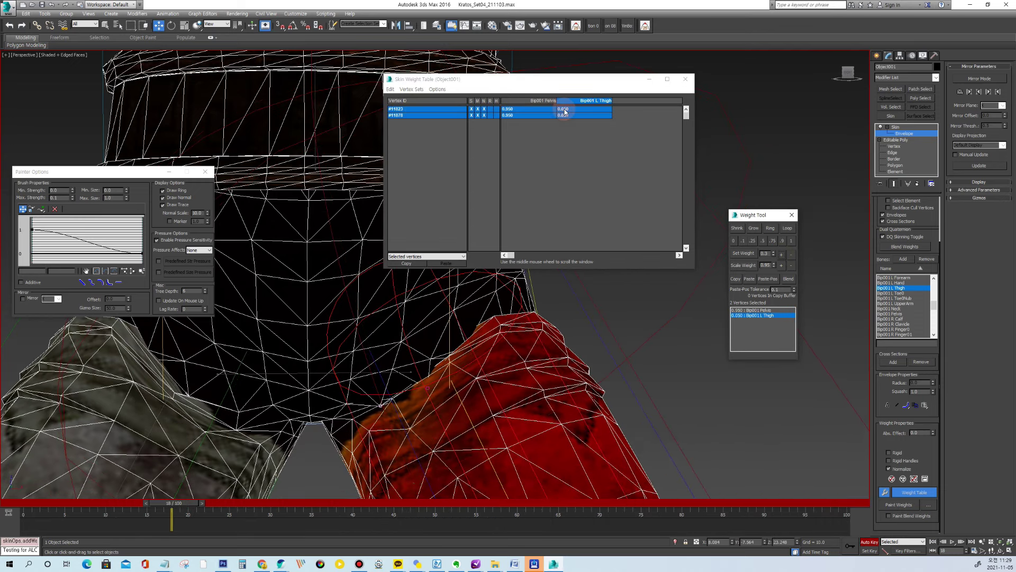
click(449, 356)
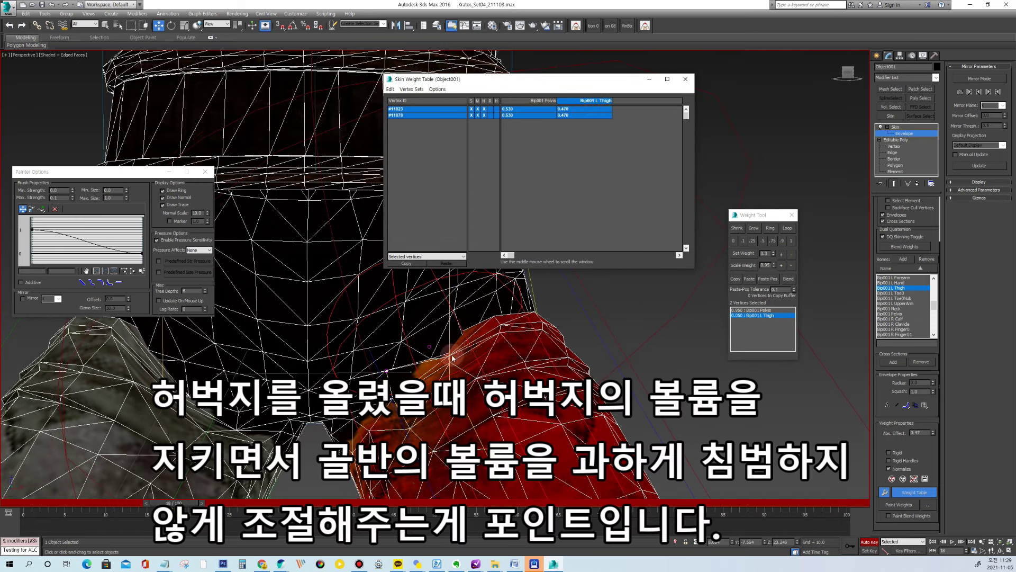
Adjust the Bip001 L Thigh weights of individual groin crease vertices in the Skin Weight Table, checking the pose up to frame 25.
click(435, 108)
drag(590, 112, 594, 111)
drag(183, 502, 238, 503)
click(395, 371)
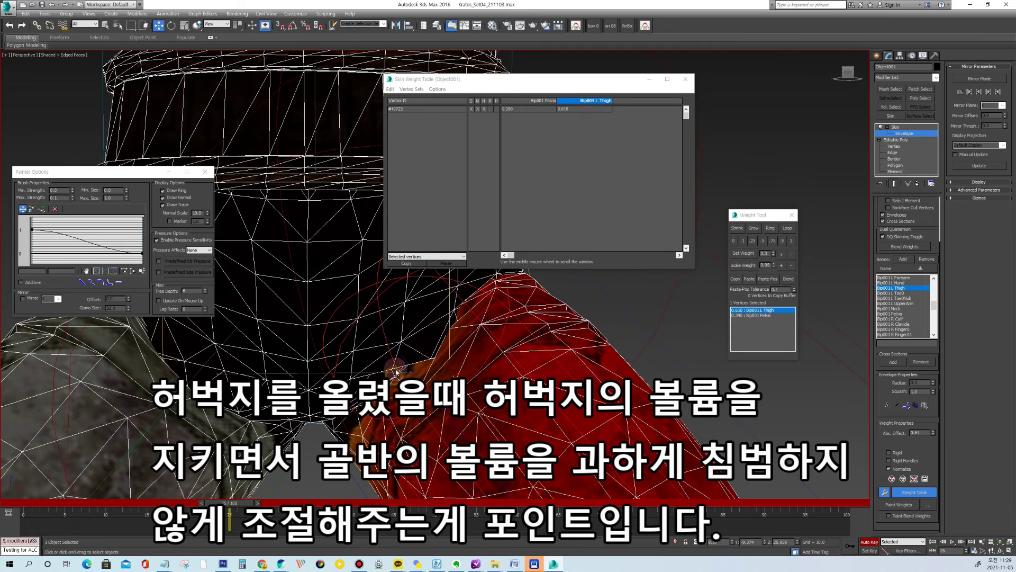
drag(582, 108, 593, 109)
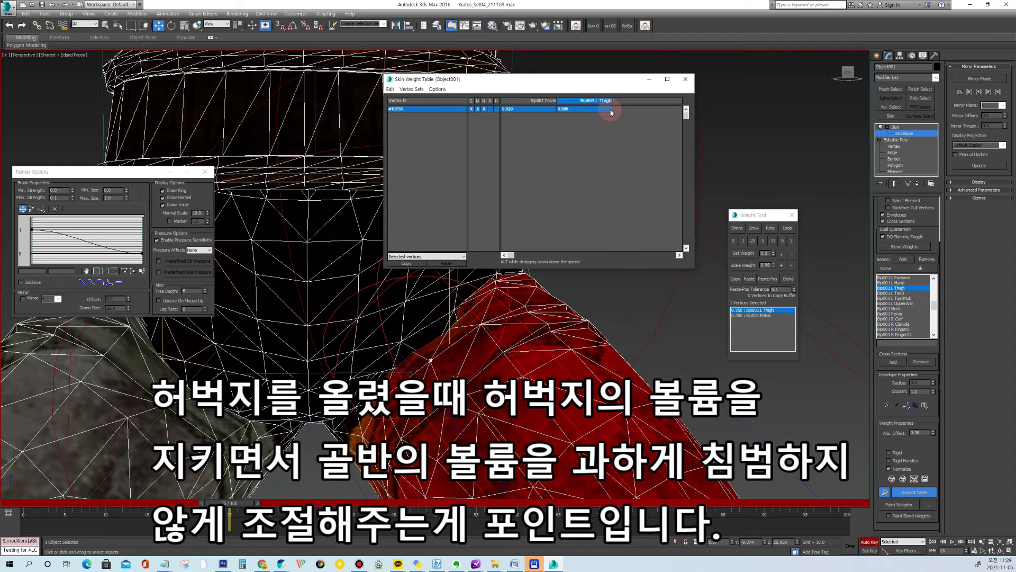
Examine the thigh and pelvis deformation between frames 29 and 34 and exit envelope editing.
scroll(450, 377, down, 4)
drag(233, 508, 269, 505)
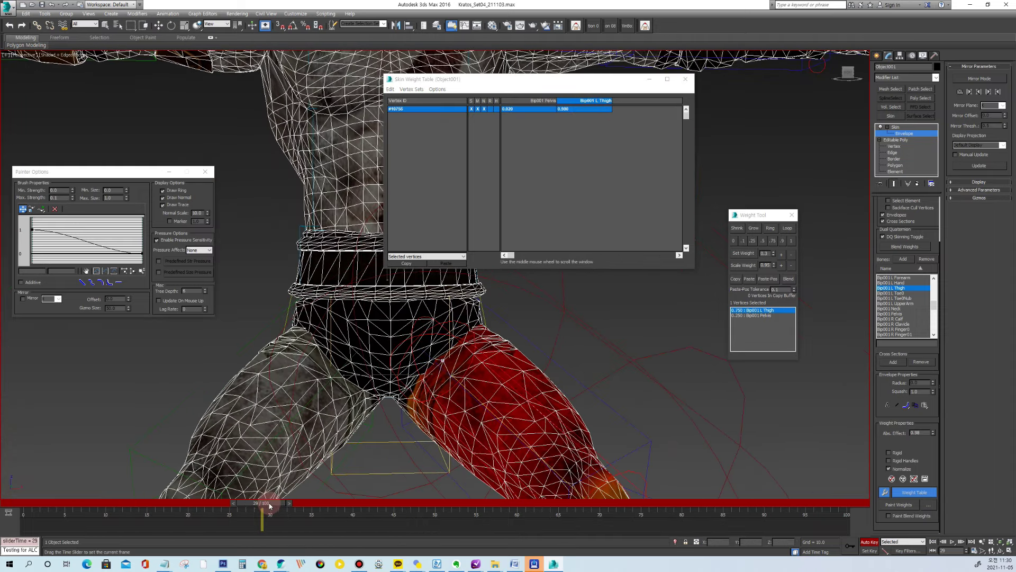
drag(388, 462, 388, 462)
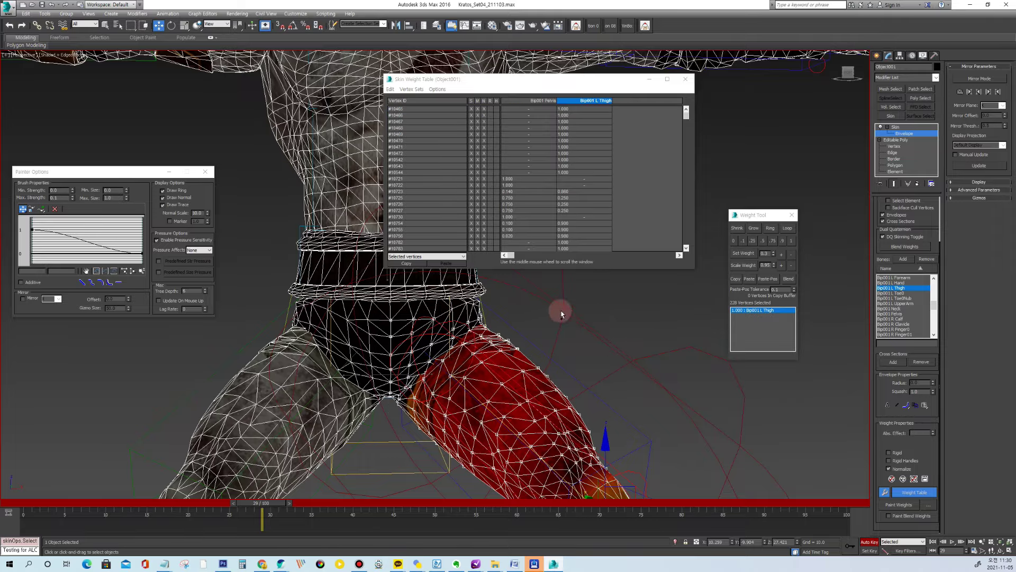
drag(261, 503, 302, 516)
drag(547, 80, 670, 52)
middle_drag(531, 292, 508, 274)
click(896, 127)
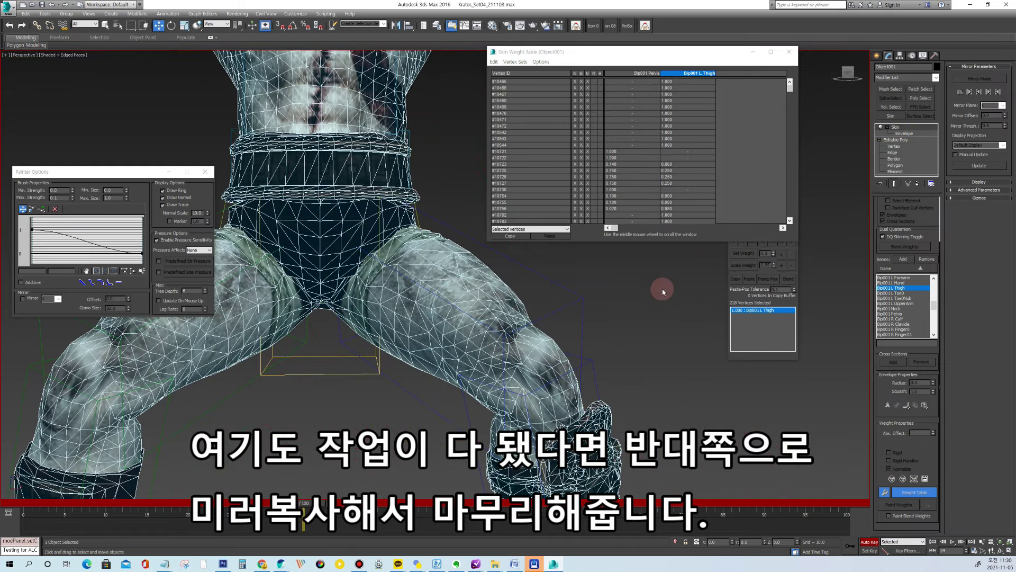
Pose both calf bones at frame 64 by moving and rotating them so the knees bend for a weight test.
click(602, 366)
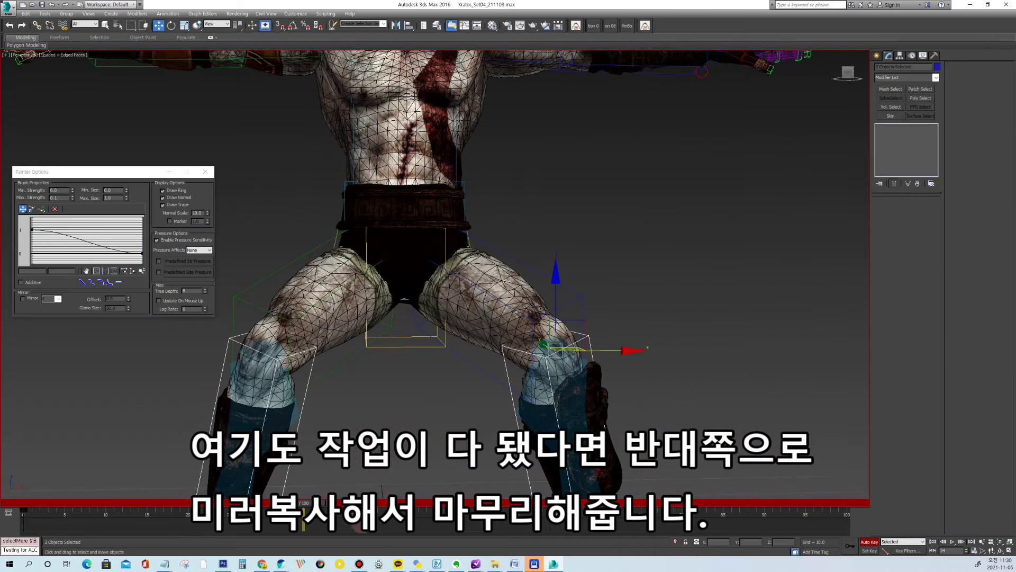
drag(303, 505, 559, 505)
key(w)
drag(497, 429, 586, 361)
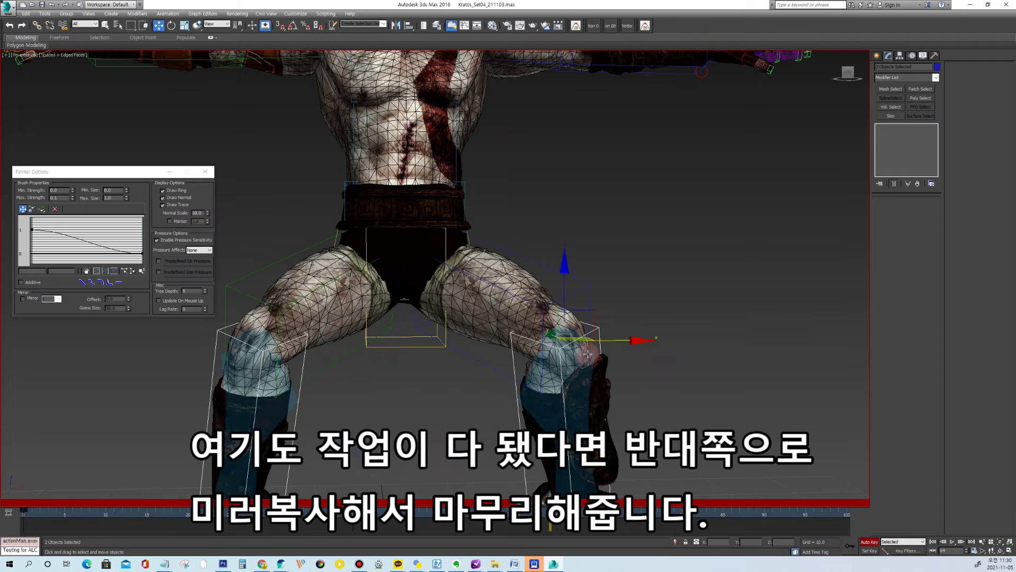
key(e)
mouse_move(596, 299)
mouse_down()
mouse_move(556, 290)
mouse_move(588, 336)
mouse_move(563, 281)
mouse_move(590, 319)
mouse_up()
scroll(589, 318, up, 3)
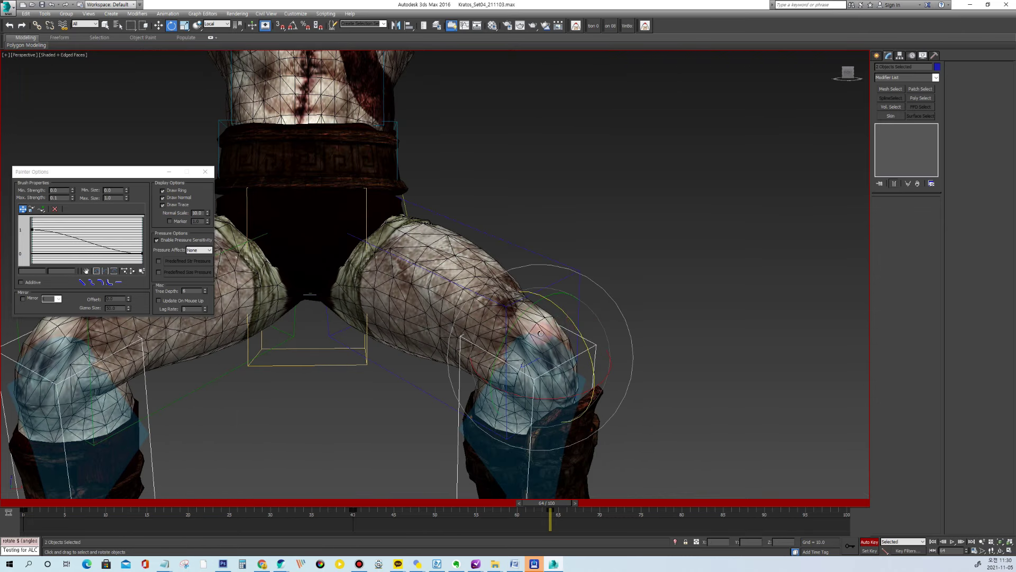
Paint the Bip001 L Thigh skin weights around the stretched front of the left knee at frame 64.
click(539, 334)
drag(933, 341, 933, 346)
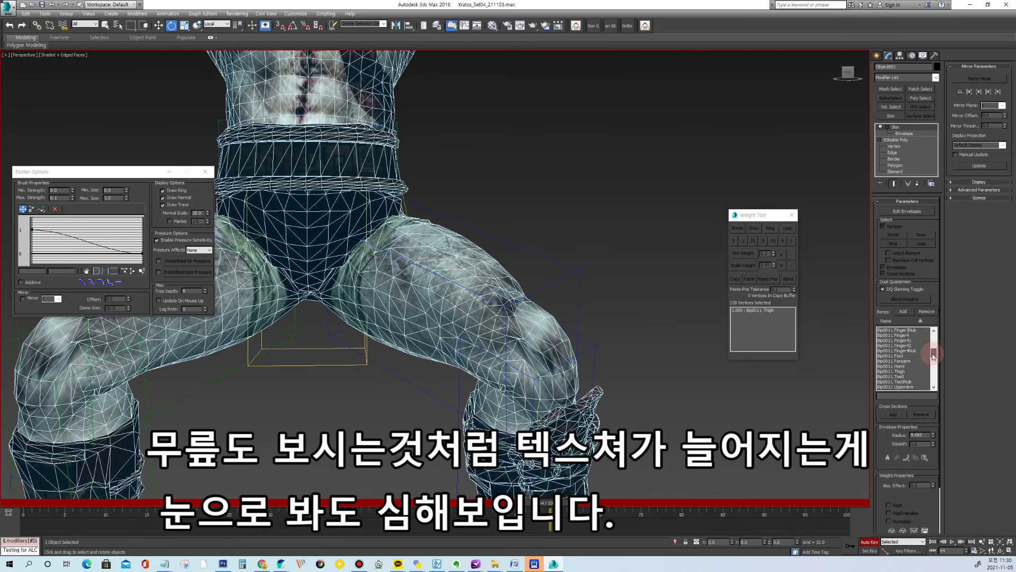
click(898, 135)
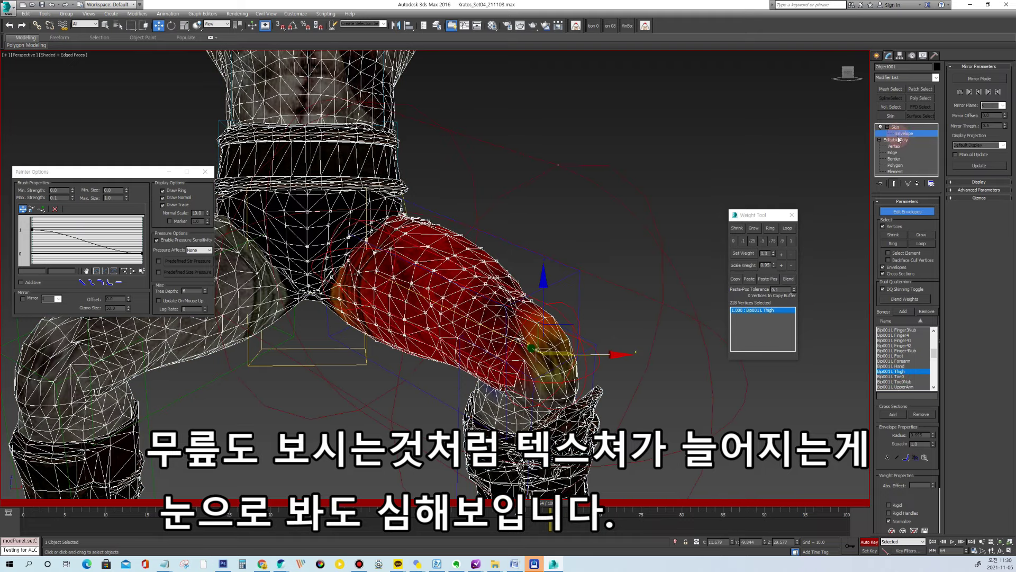
drag(895, 473, 898, 377)
click(907, 505)
scroll(529, 334, up, 3)
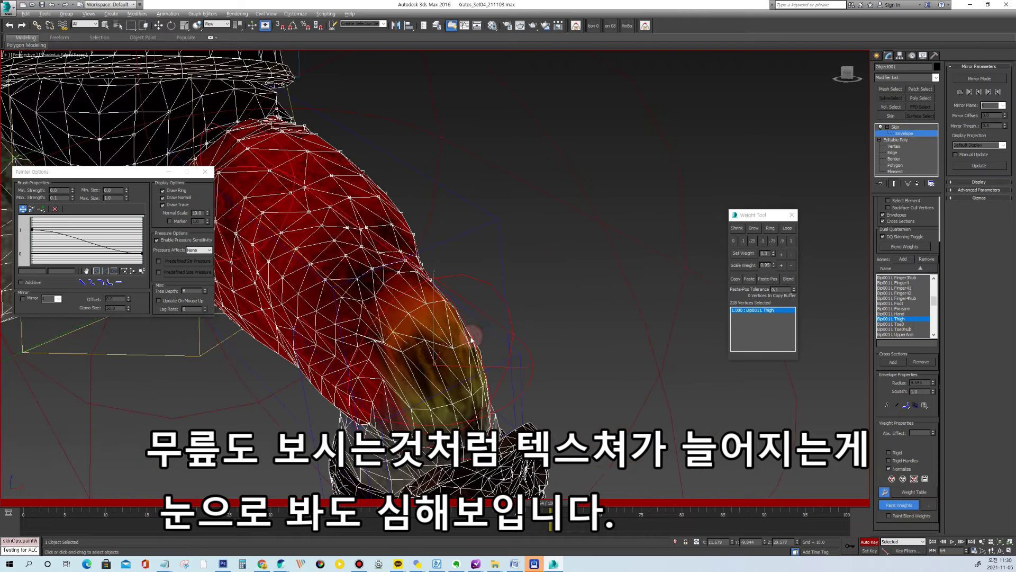
alt+middle_drag(465, 343, 458, 373)
mouse_move(481, 333)
alt+middle_down()
mouse_move(500, 321)
mouse_move(505, 286)
mouse_move(383, 278)
alt+middle_up()
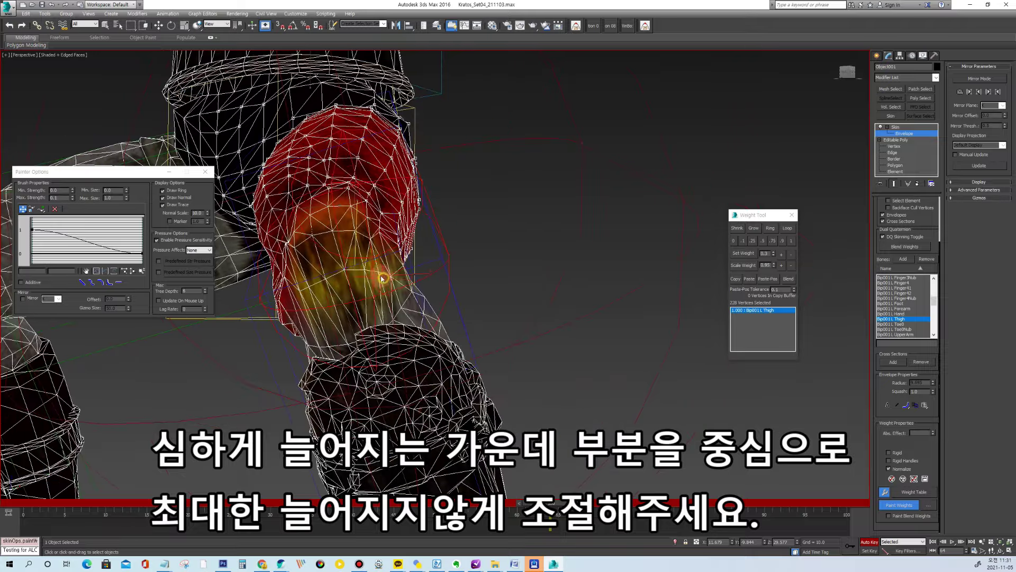
scroll(429, 242, down, 3)
alt+middle_drag(435, 245, 500, 281)
Rotate the Bip001 Head bone at frame 24 to test how the jaw and neck follow the head.
mouse_move(540, 501)
mouse_down()
mouse_move(262, 518)
mouse_move(392, 521)
mouse_move(174, 523)
mouse_move(353, 521)
mouse_up()
middle_drag(386, 348, 517, 388)
scroll(328, 446, down, 6)
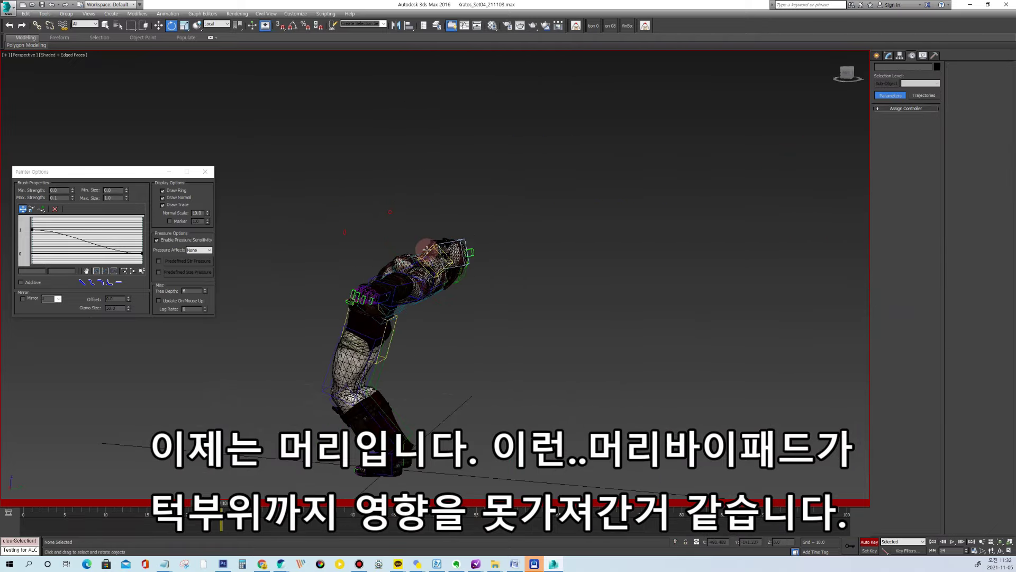
click(465, 244)
drag(469, 193, 508, 228)
middle_drag(458, 227, 465, 259)
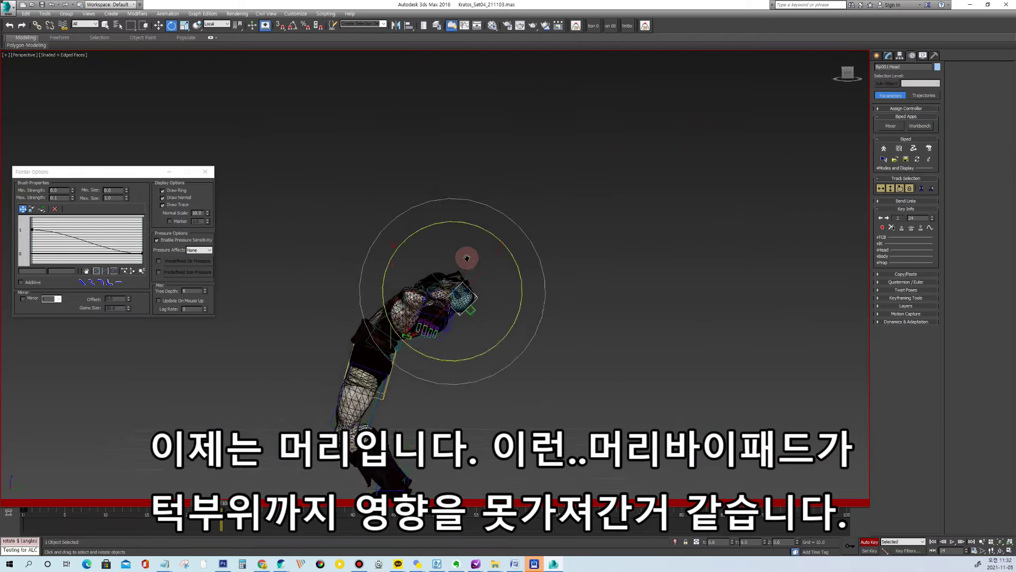
scroll(460, 272, up, 8)
scroll(443, 266, down, 8)
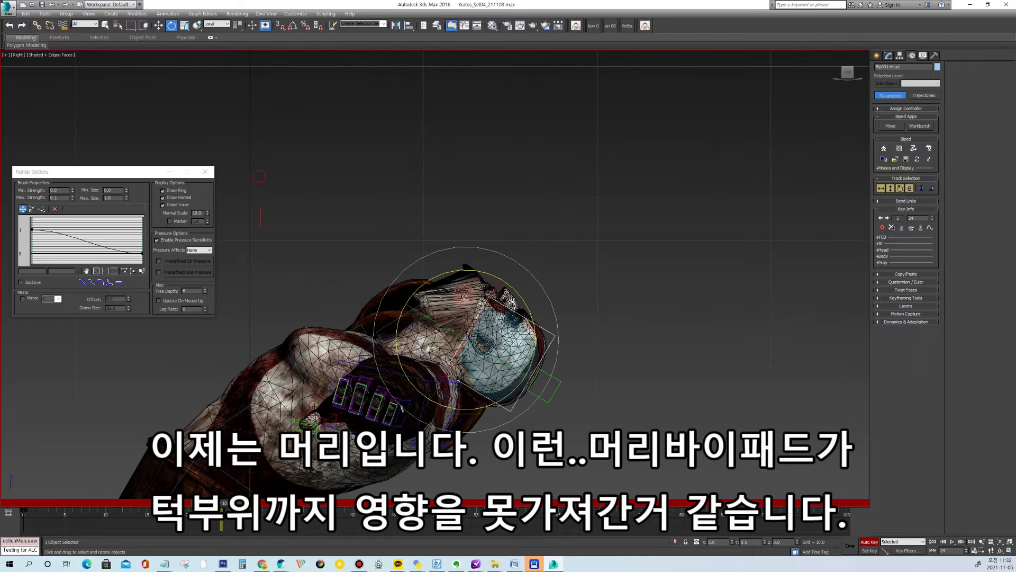
Select the head and lower-face vertices at frame 18 and set their Bip001 Head weight to 1.
click(901, 133)
drag(225, 503, 27, 503)
middle_drag(254, 264, 385, 318)
drag(37, 503, 185, 503)
alt+middle_drag(390, 230, 595, 275)
key(p)
scroll(501, 291, up, 4)
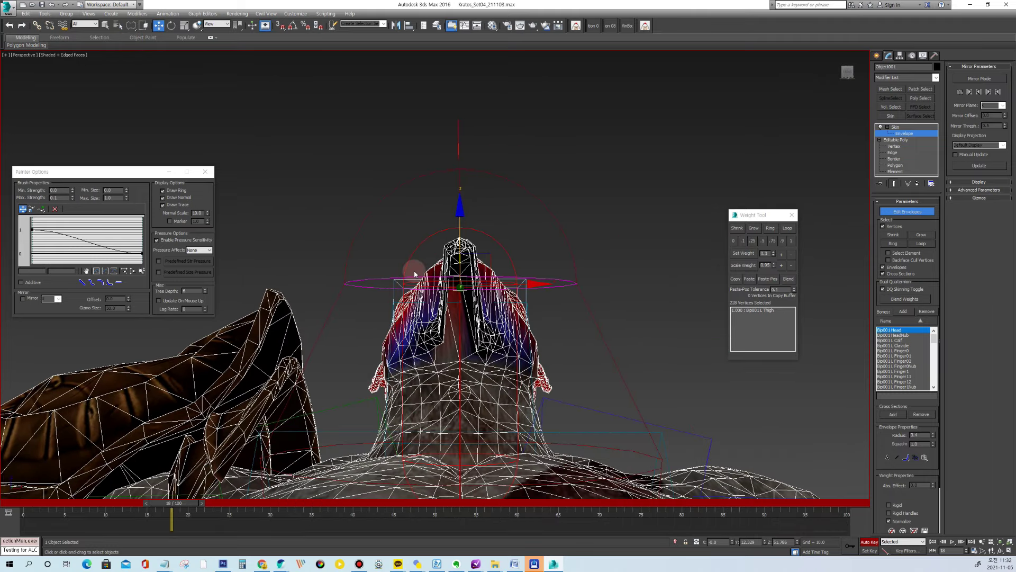
drag(426, 230, 344, 379)
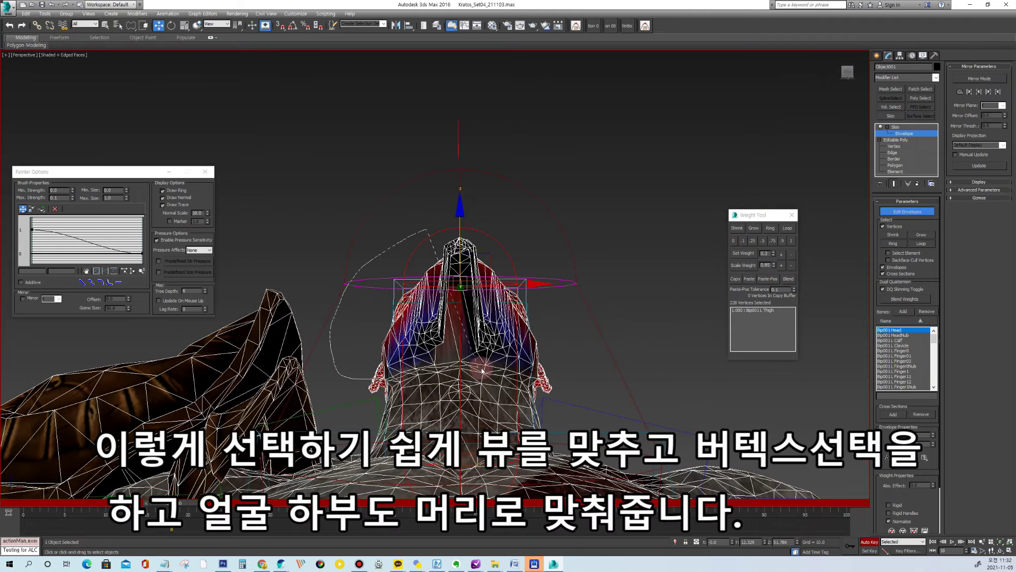
drag(412, 243, 435, 233)
alt+middle_drag(531, 289, 339, 307)
click(791, 243)
Paint intermediate Bip001 Head weights from under the chin down to the upper neck for a gradual transition.
mouse_move(493, 325)
alt+middle_down()
mouse_move(497, 285)
mouse_move(434, 316)
alt+middle_up()
scroll(897, 511, down, 3)
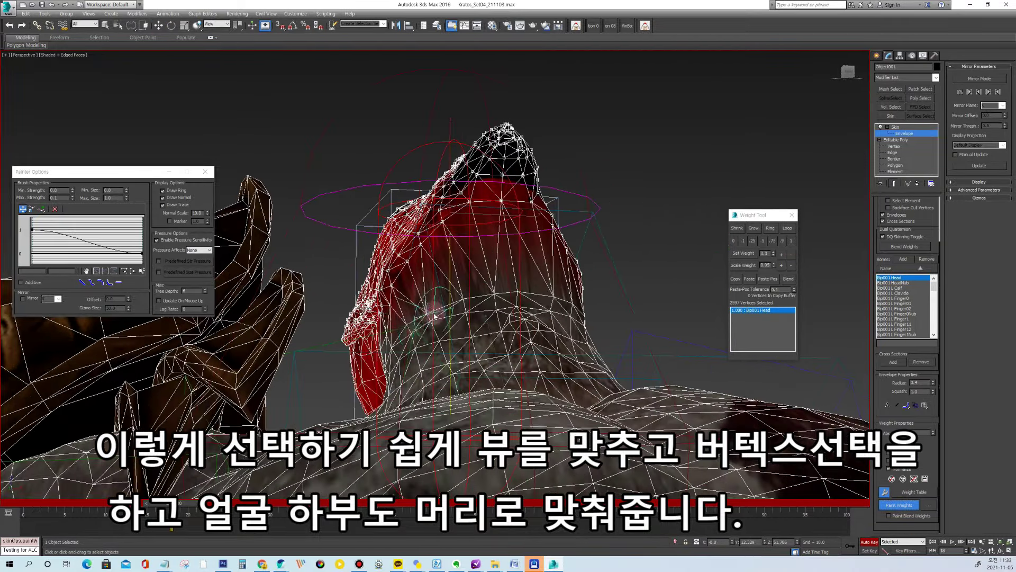
alt+middle_drag(529, 307, 414, 310)
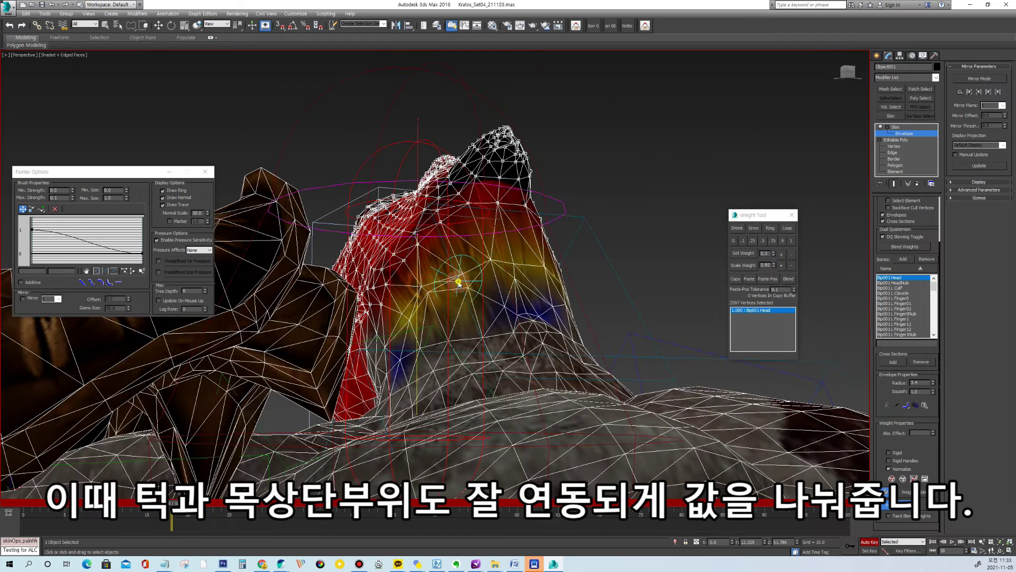
alt+middle_drag(476, 275, 534, 280)
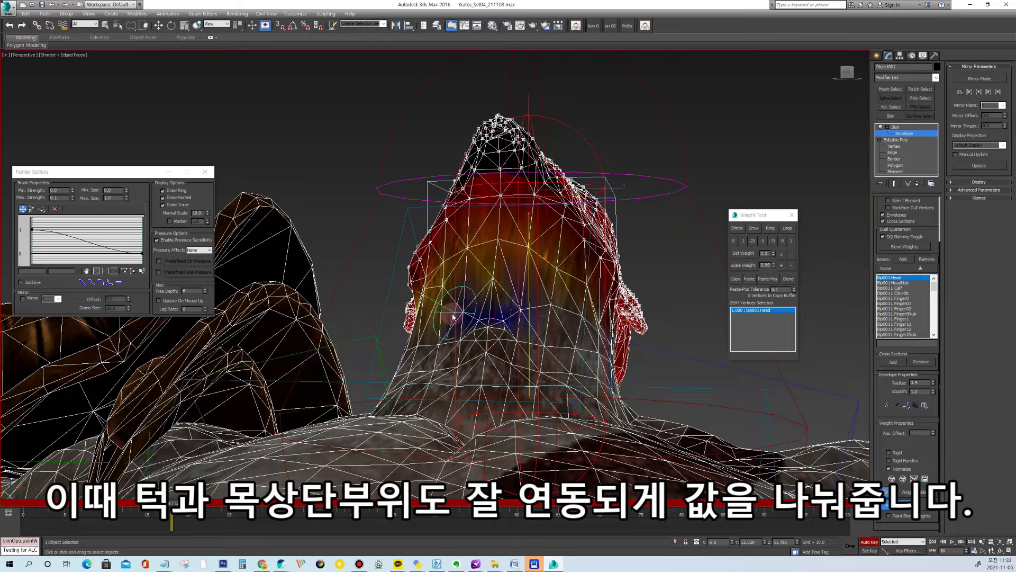
scroll(457, 316, down, 3)
key(w)
scroll(555, 305, down, 2)
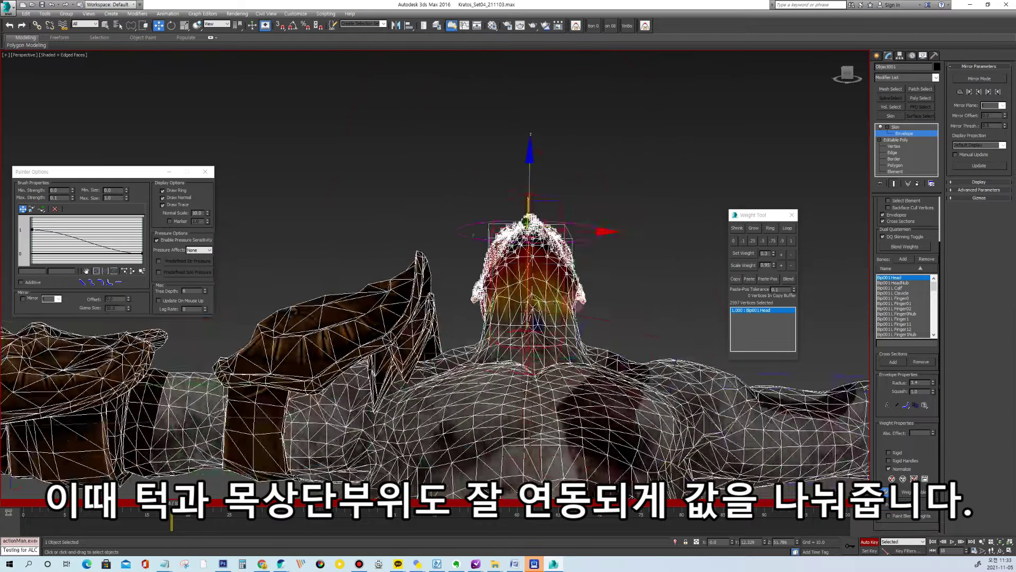
Play back the test animation and scrub to frame 52 to examine the deformation of the whole body.
key(/)
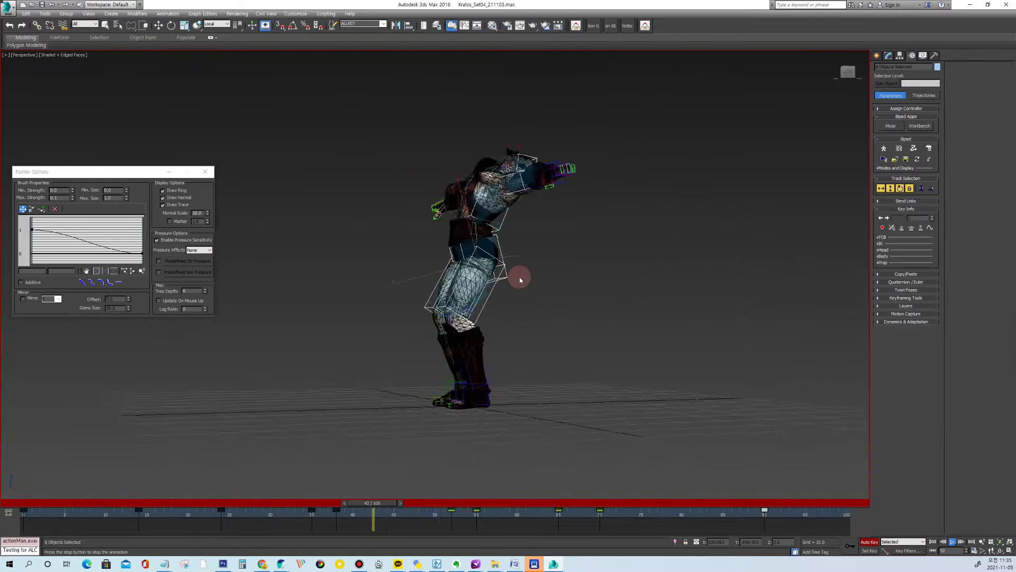
scroll(534, 290, up, 4)
alt+middle_drag(535, 294, 529, 316)
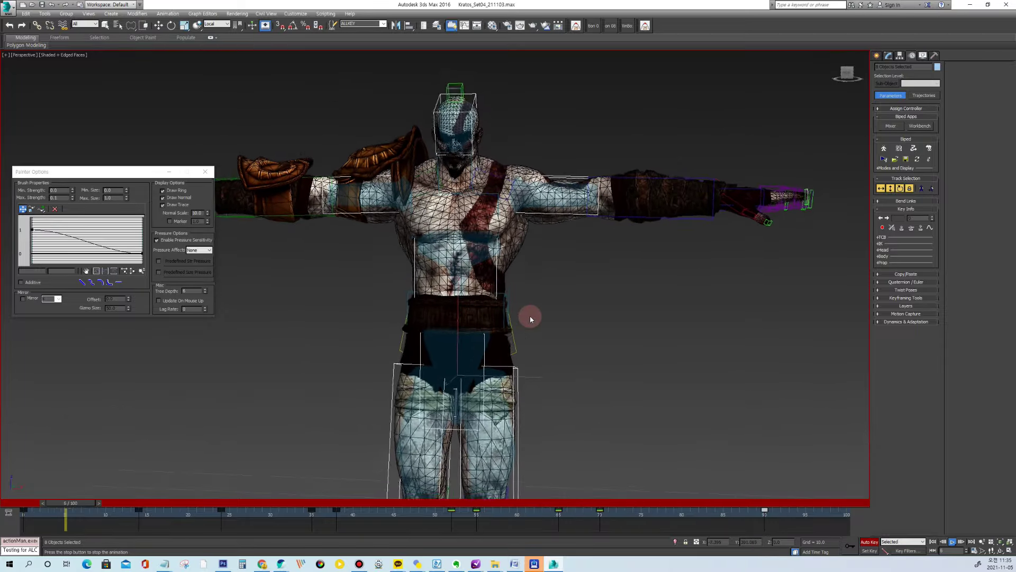
key(e)
drag(219, 506, 454, 514)
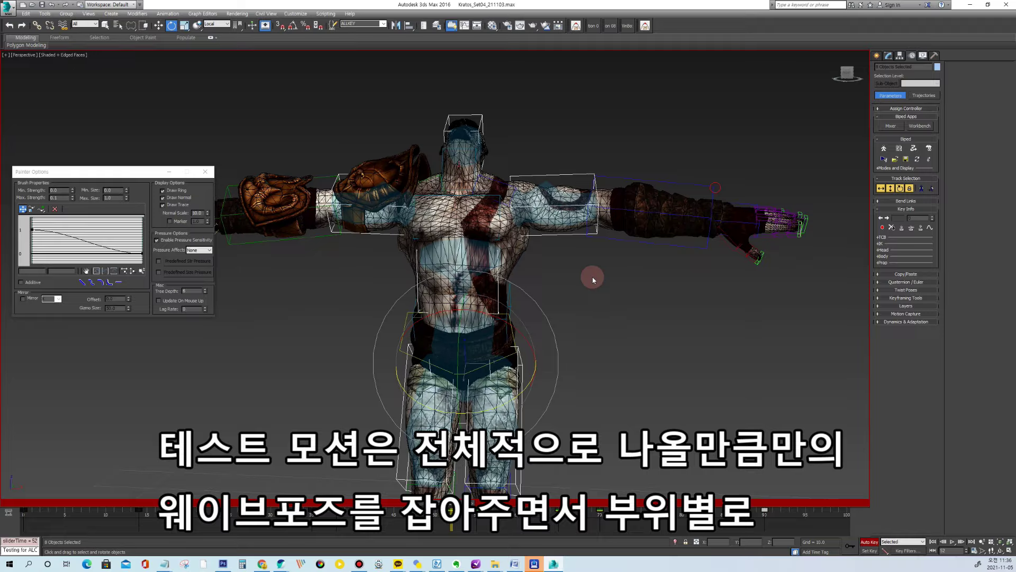
Open the body mesh's skin envelopes at frame 54 and choose the Bip001 Spine2 bone for weight editing.
click(419, 292)
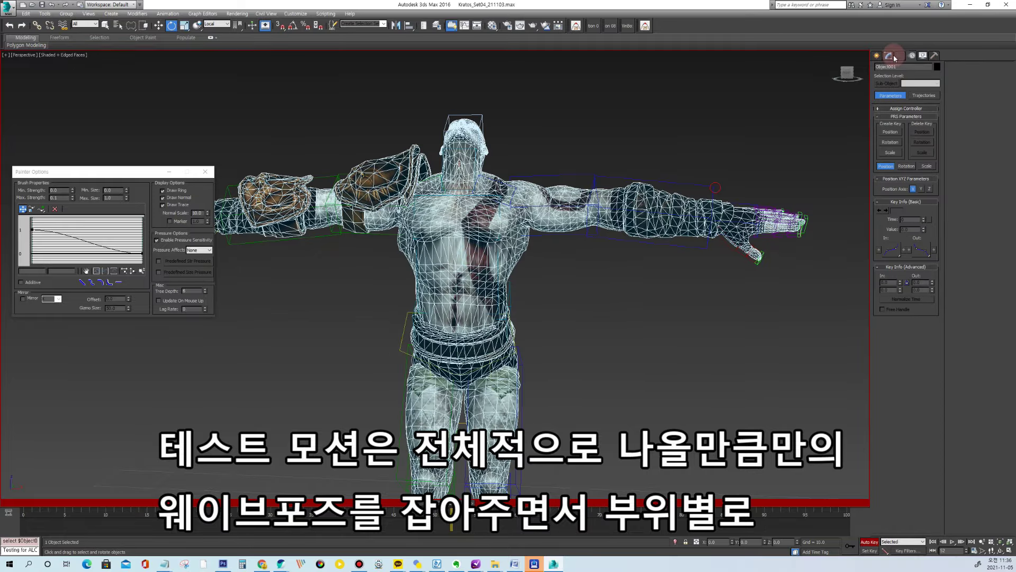
click(892, 55)
click(903, 134)
alt+middle_drag(513, 269, 524, 270)
scroll(522, 268, up, 3)
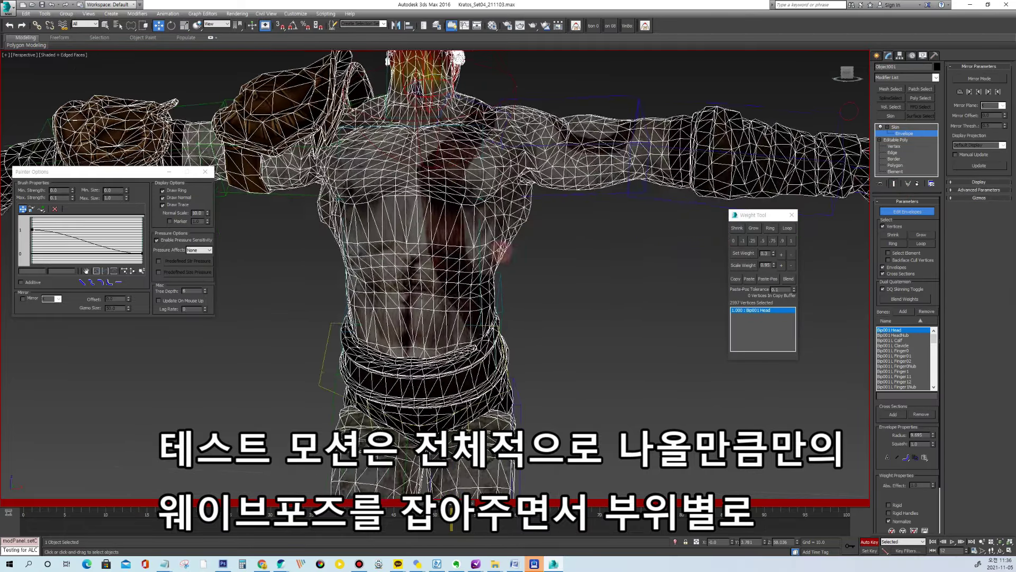
middle_drag(490, 227, 496, 284)
drag(314, 503, 473, 519)
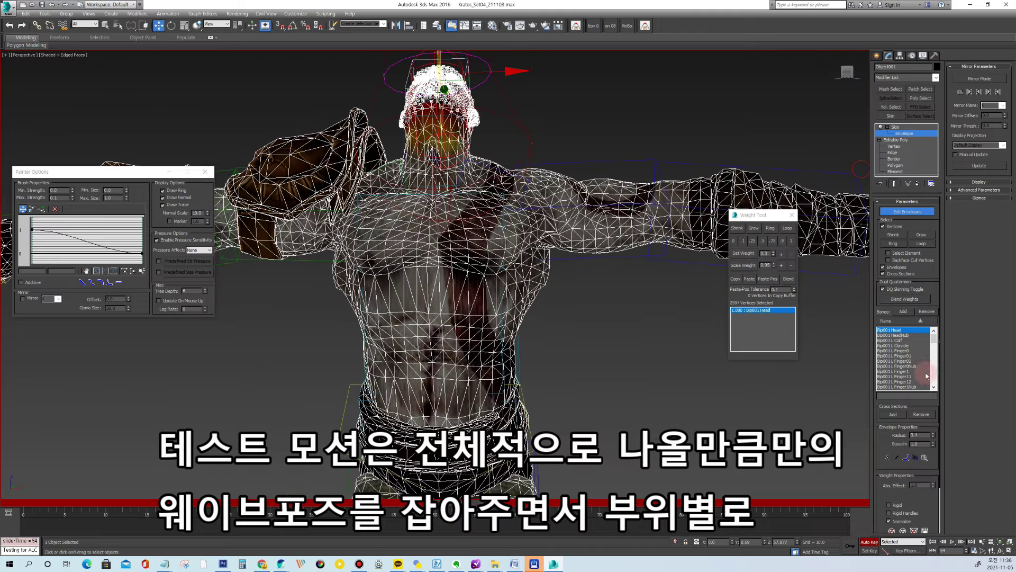
click(903, 388)
click(901, 382)
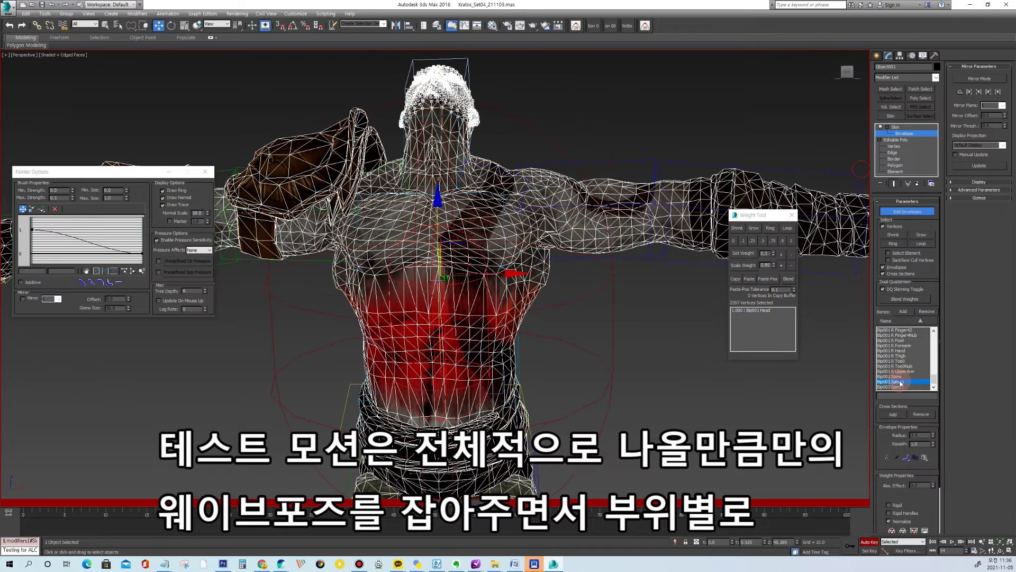
click(901, 387)
alt+middle_drag(545, 300, 679, 312)
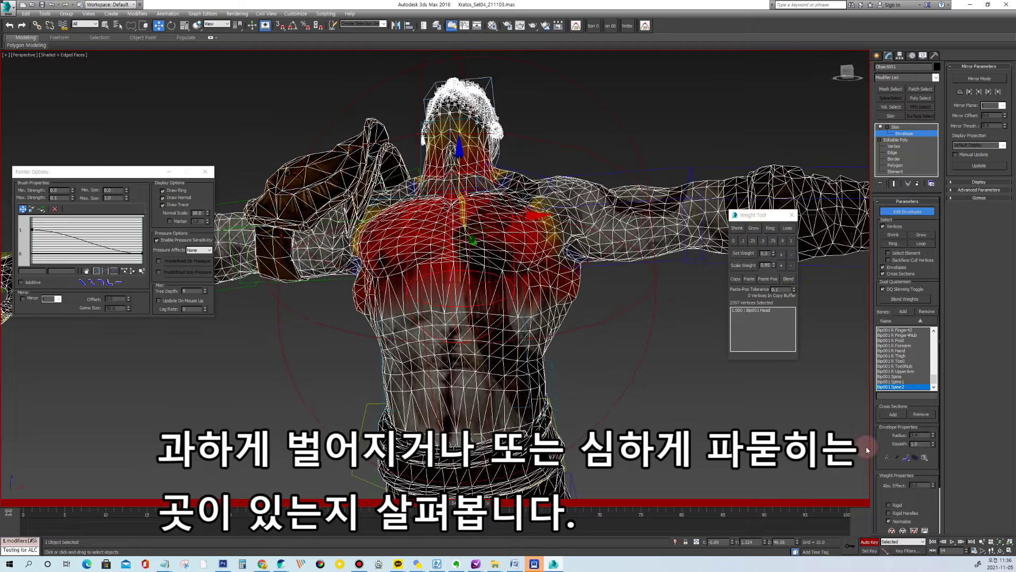
Set the maximum brush size to 1.4 and paint Bip001 Spine2 weights across the lower chest and upper abdomen.
scroll(905, 288, down, 3)
scroll(433, 288, up, 5)
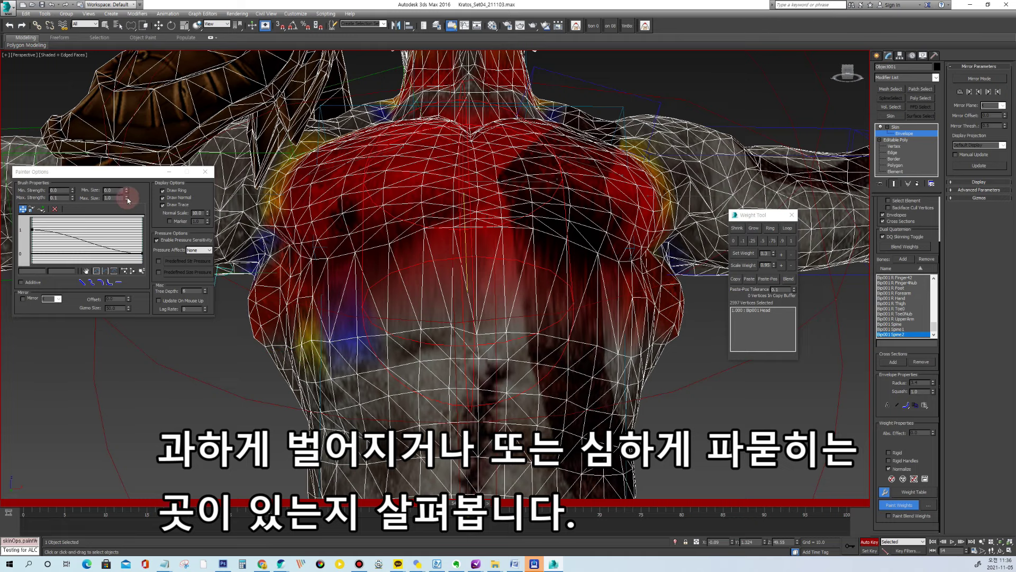
drag(127, 190, 127, 191)
mouse_move(435, 336)
mouse_down()
mouse_move(526, 316)
mouse_move(538, 329)
mouse_move(611, 334)
mouse_up()
mouse_move(402, 296)
mouse_down()
mouse_move(317, 323)
mouse_move(455, 302)
mouse_move(614, 332)
mouse_up()
drag(305, 343, 415, 315)
Paint intermediate Bip001 Spine1 weights along the boundary across the middle of the back at frame 46.
drag(464, 503, 418, 503)
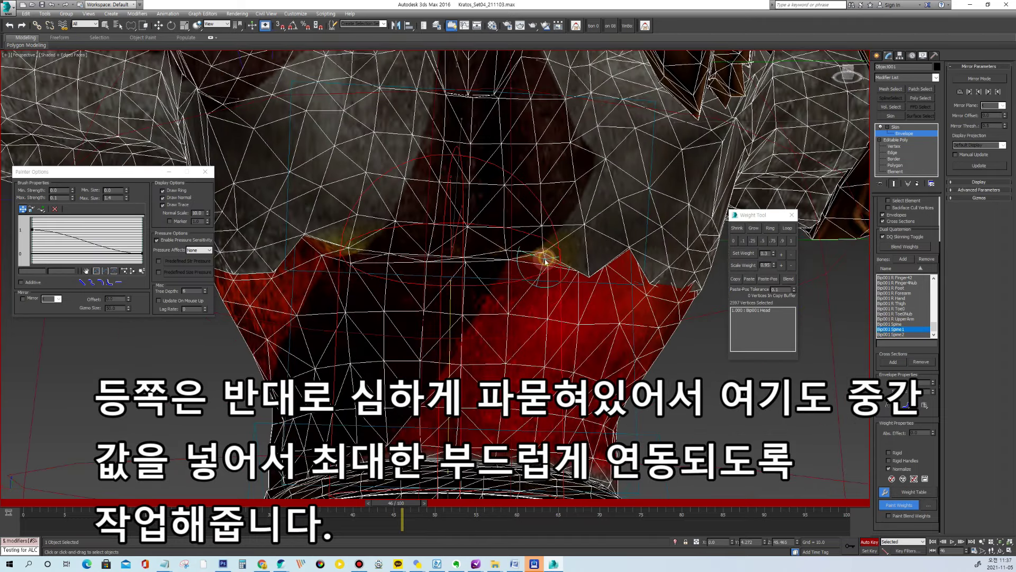
mouse_move(472, 254)
mouse_down()
mouse_move(310, 244)
mouse_move(645, 263)
mouse_up()
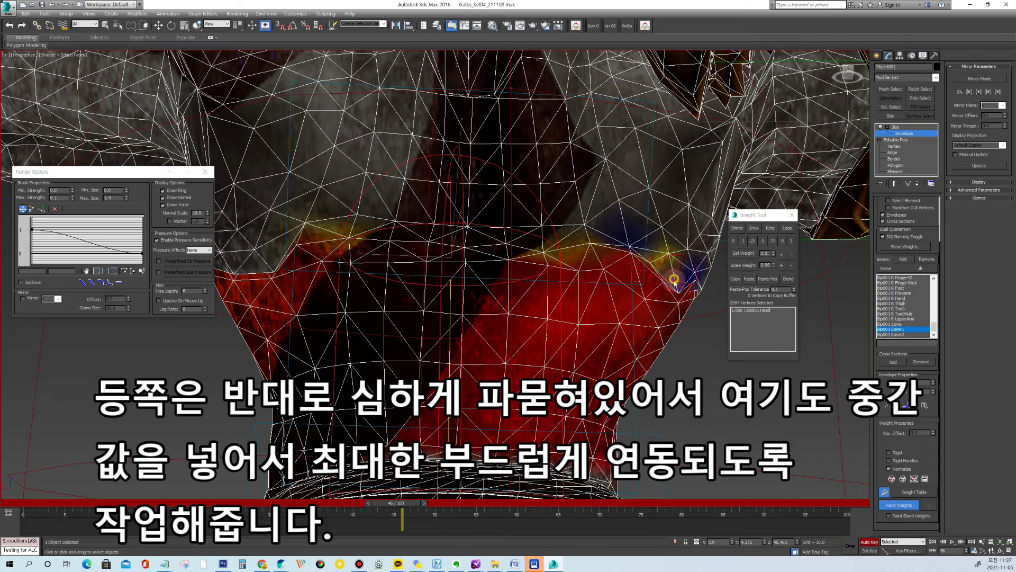
mouse_move(599, 244)
mouse_down()
mouse_move(510, 227)
mouse_move(310, 227)
mouse_move(344, 211)
mouse_move(579, 213)
mouse_move(635, 198)
mouse_up()
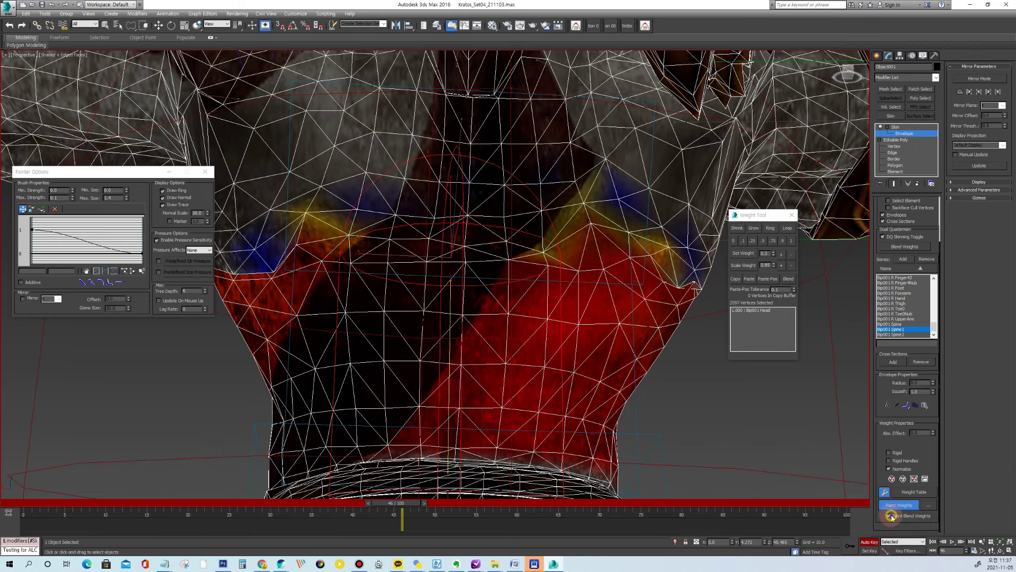
Enable Paint Blend Weights, enlarge the brush and smooth the Bip001 Spine1 weights across the mid-back boundary.
drag(127, 189, 127, 182)
mouse_move(288, 232)
mouse_down()
mouse_move(374, 249)
mouse_move(630, 233)
mouse_up()
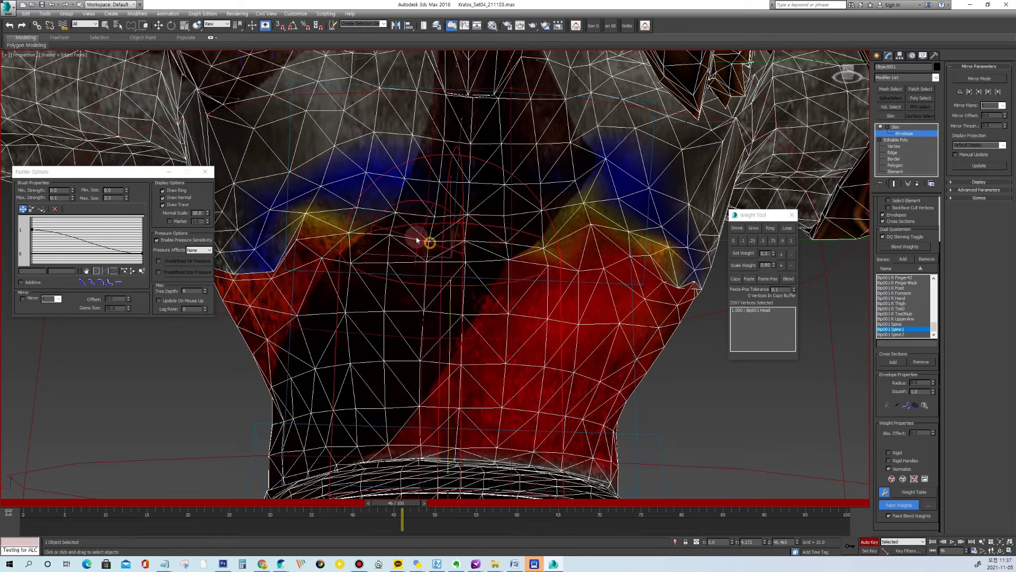
drag(582, 259, 665, 248)
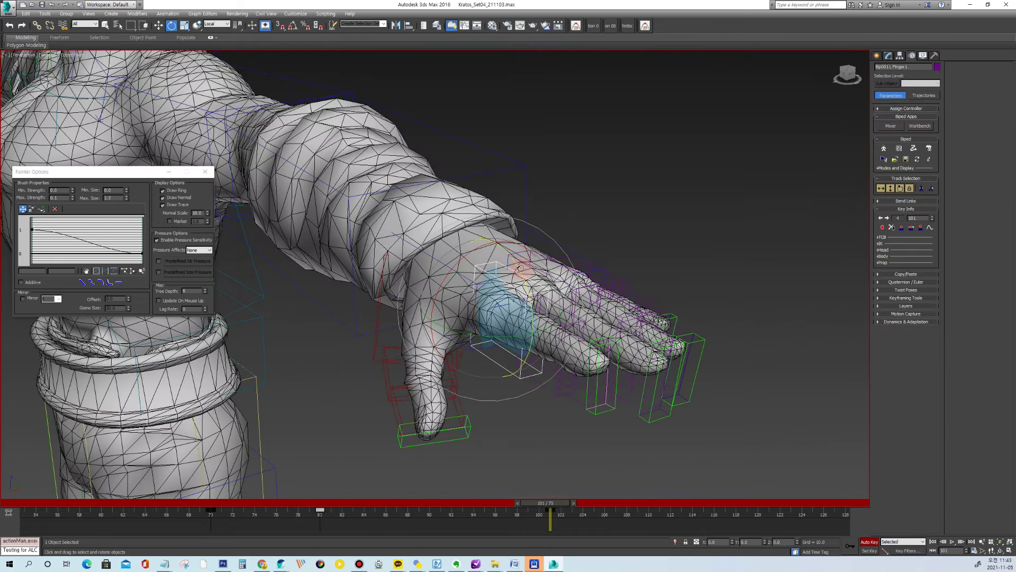
Bend the left index finger's base and middle joints with rotations at frame 101.
drag(551, 339, 560, 385)
key(Page_Down)
drag(516, 351, 544, 420)
alt+middle_drag(545, 416, 604, 326)
key(Page_Up)
key(Page_Up)
drag(614, 286, 617, 236)
click(642, 362)
Select the body mesh and lock its movement on the X and Y axes.
click(480, 277)
click(888, 56)
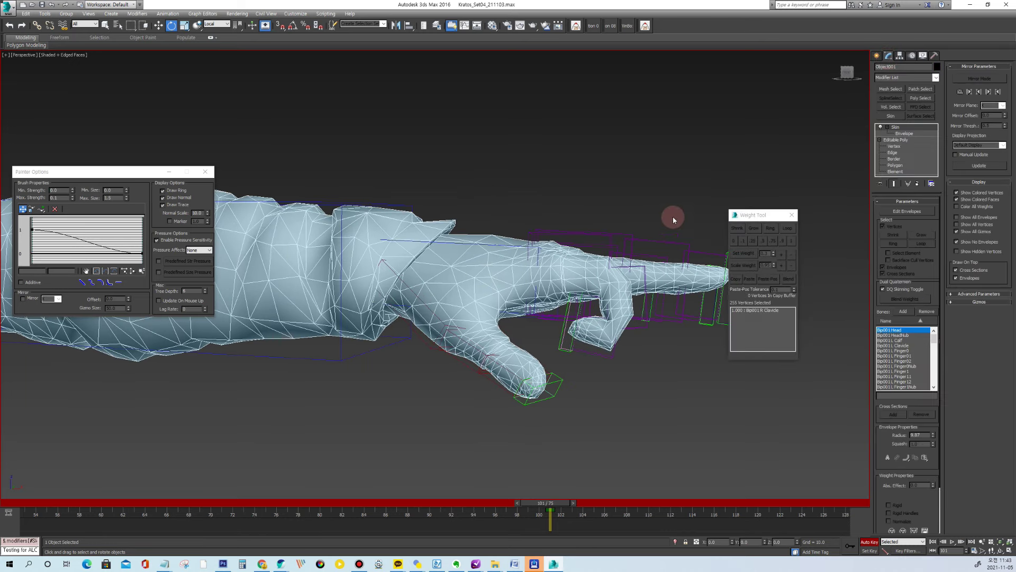
click(900, 56)
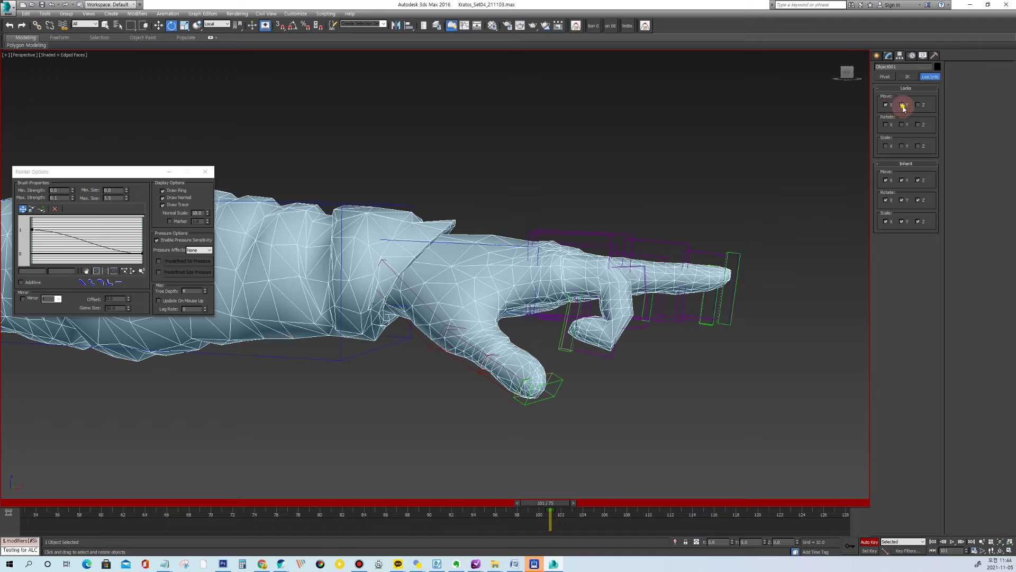
click(886, 105)
click(902, 105)
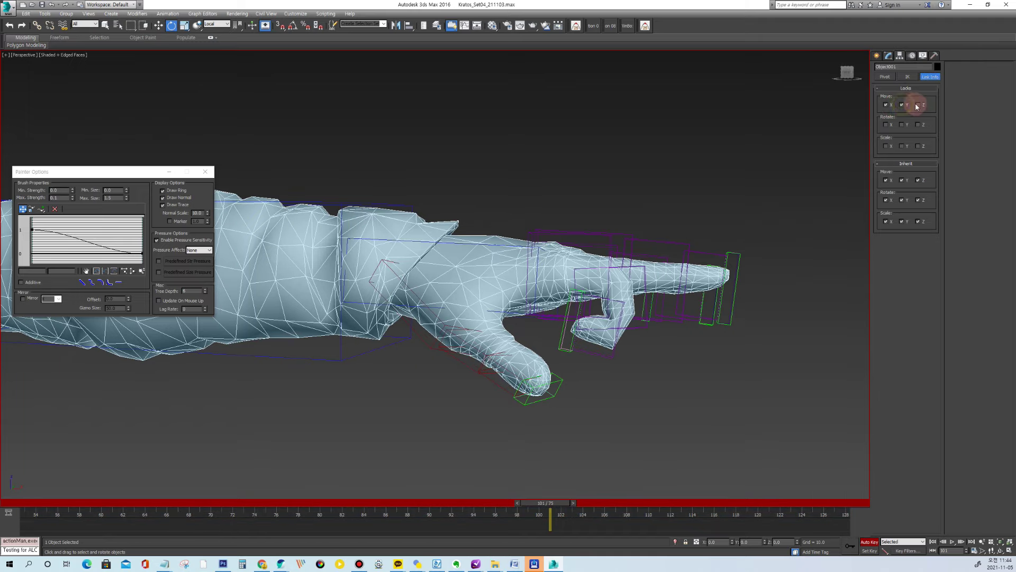
Rotate the left middle, ring and little fingers' base bones upward about 112 degrees at frame 87.
click(558, 315)
drag(578, 222, 592, 232)
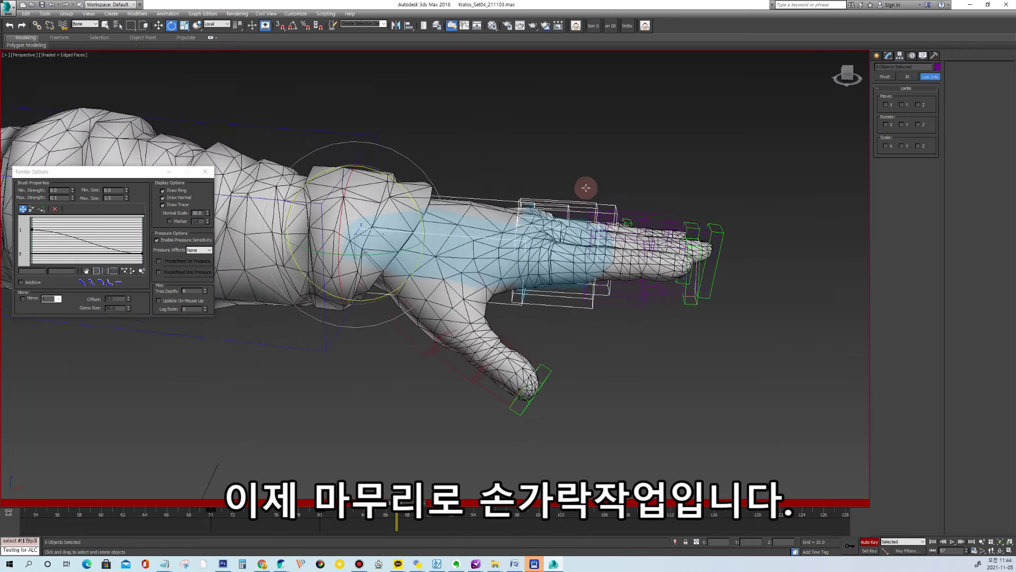
double_click(561, 295)
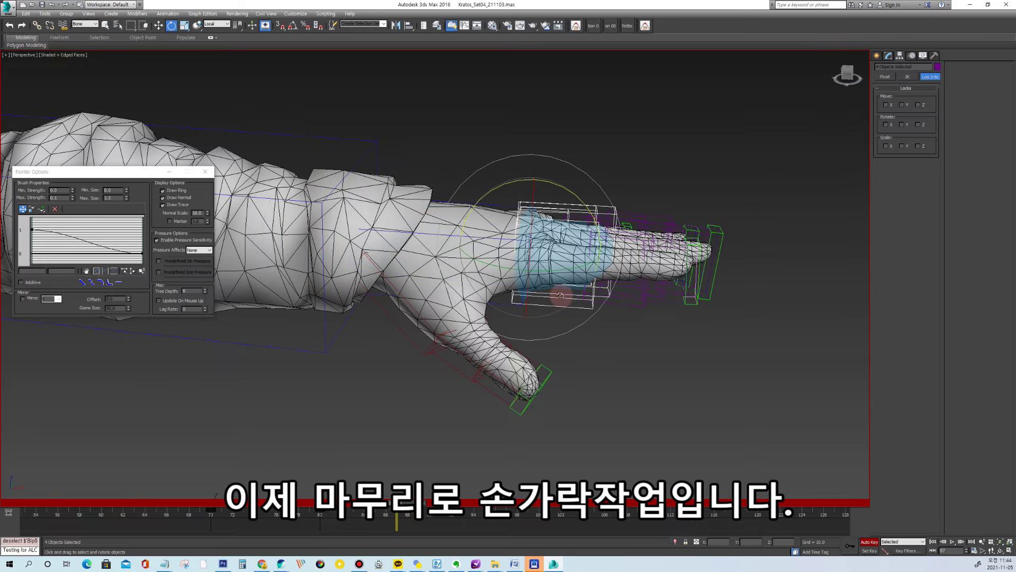
alt+middle_drag(561, 295, 604, 327)
alt+middle_drag(577, 258, 580, 196)
drag(567, 195, 521, 168)
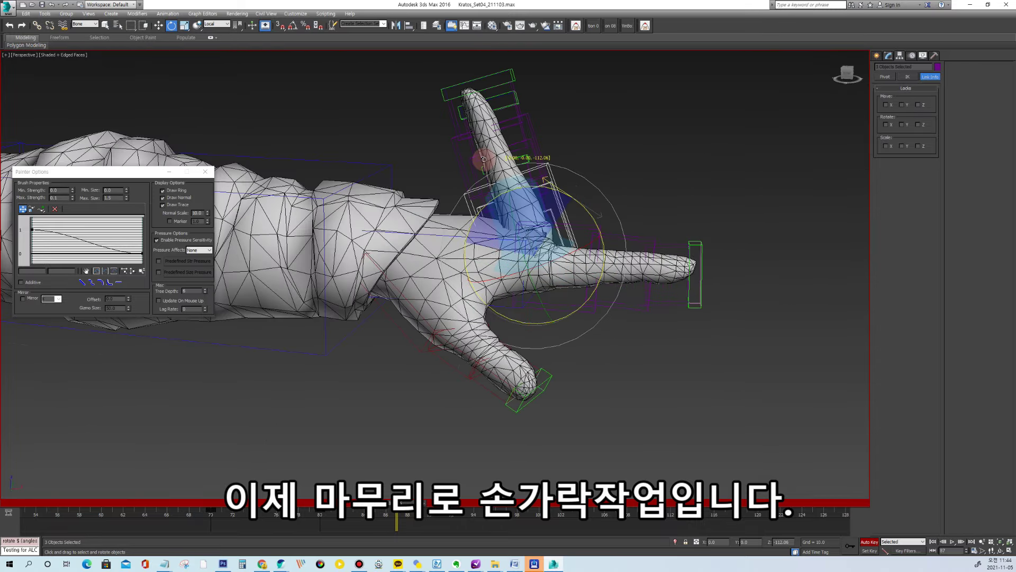
Curl the left index finger joint by joint, bending its base, middle and tip bones at frames 87, 93 and 100.
click(569, 278)
drag(554, 201, 593, 254)
drag(395, 503, 461, 506)
key(Page_Down)
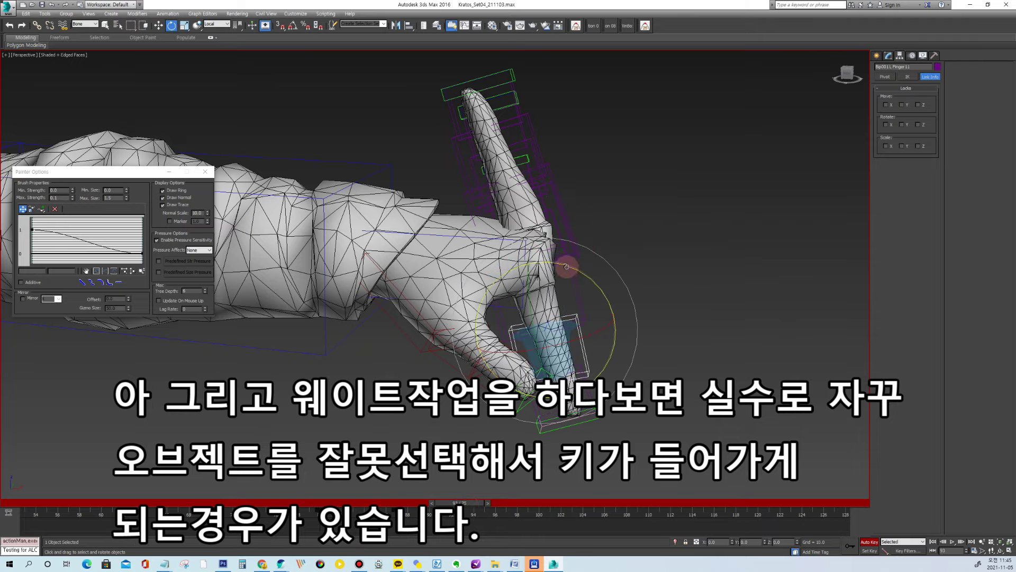
drag(566, 267, 635, 314)
drag(468, 502, 543, 504)
key(Page_Down)
drag(519, 267, 596, 331)
Open the body mesh's skin envelopes at frame 100 and choose the Bip001 L Finger1 bone for vertex weighting at the knuckle.
scroll(643, 265, up, 3)
click(635, 260)
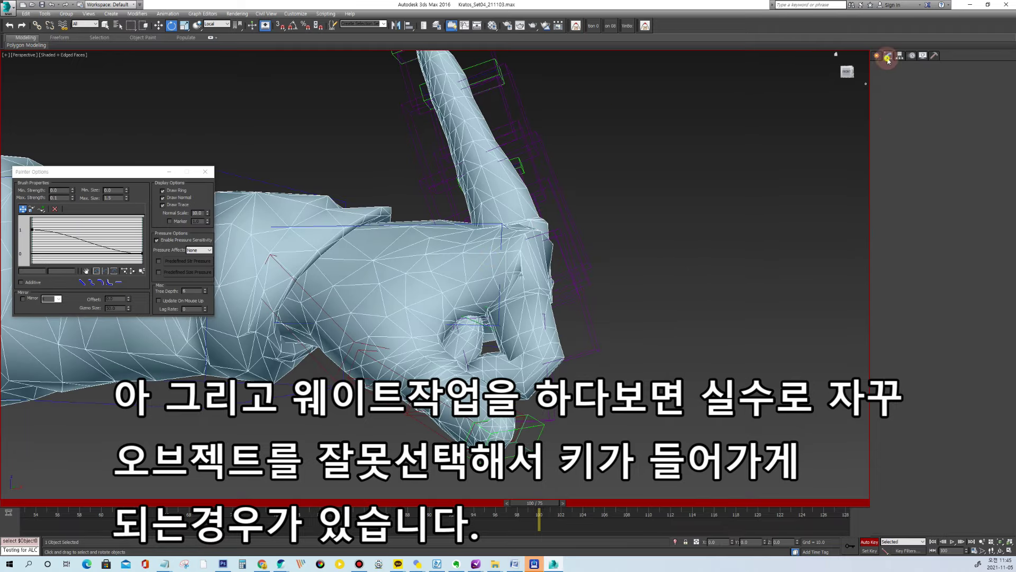
middle_drag(571, 210, 575, 213)
click(624, 319)
alt+middle_drag(625, 318, 631, 286)
click(1001, 551)
drag(521, 374, 518, 343)
right_click(431, 280)
click(431, 279)
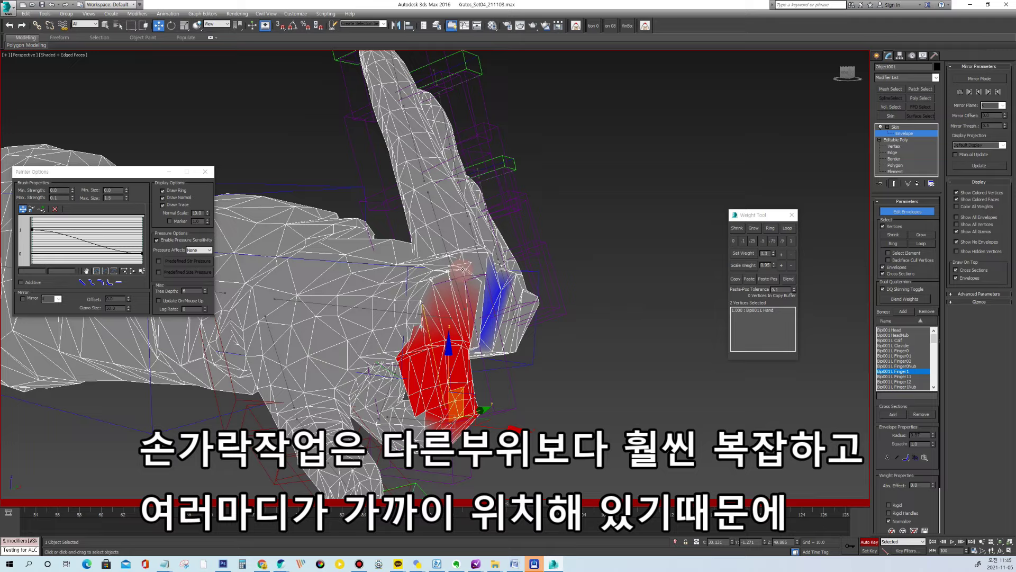
Extend the vertex selection at the index finger's base and raise its Bip001 L Finger1 weight to 0.35.
scroll(473, 288, up, 5)
ctrl+click(513, 277)
scroll(512, 277, down, 4)
alt+middle_drag(593, 275, 642, 285)
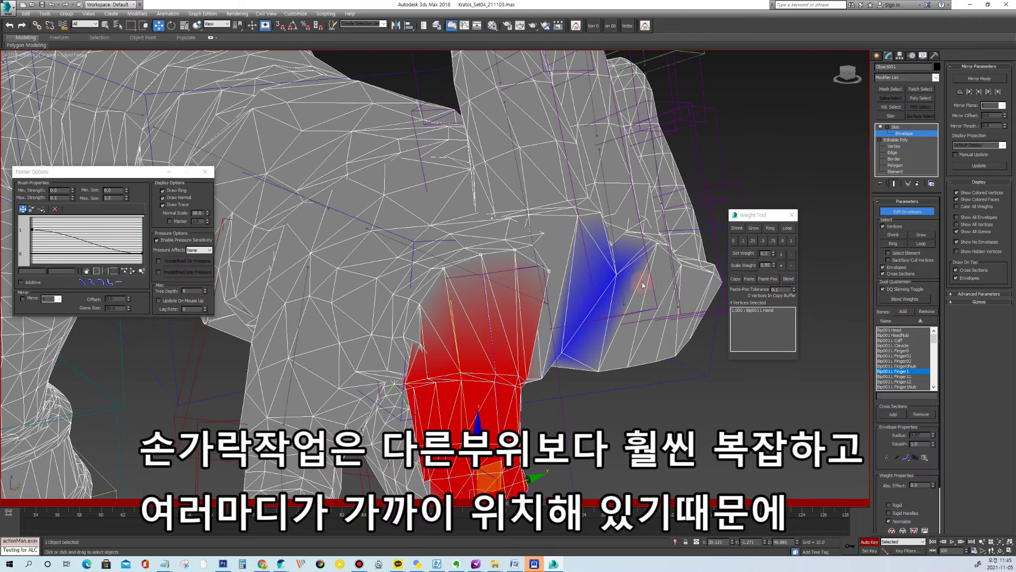
click(784, 256)
click(784, 256)
click(785, 255)
click(784, 255)
click(784, 256)
click(784, 255)
click(784, 256)
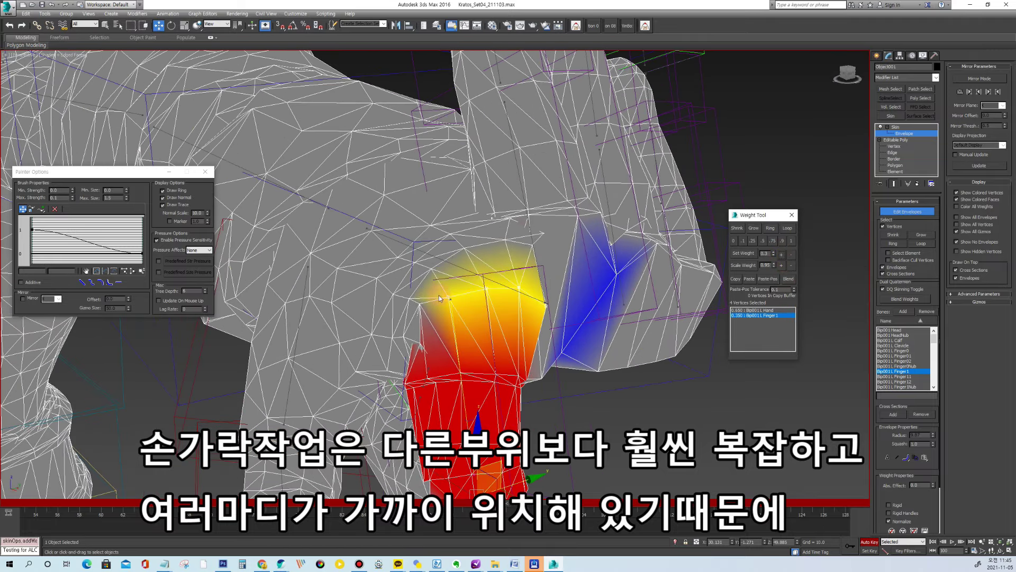
Raise the Bip001 L Finger1 weight of the vertices ringing the index finger's base, working at frames 80 and 83.
click(781, 254)
click(780, 254)
drag(538, 503, 320, 503)
alt+middle_drag(488, 374, 432, 296)
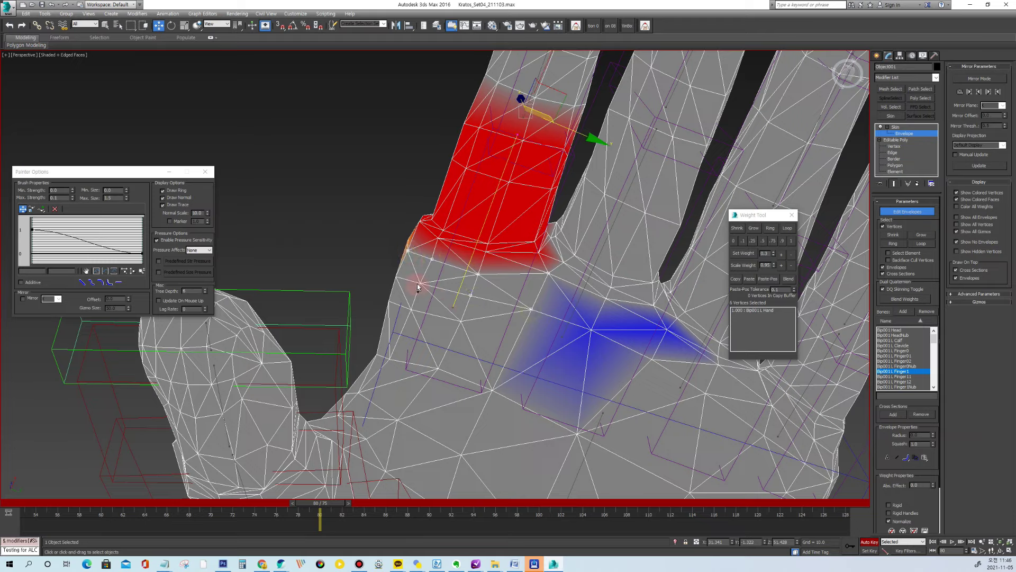
drag(319, 503, 351, 502)
click(781, 253)
click(781, 254)
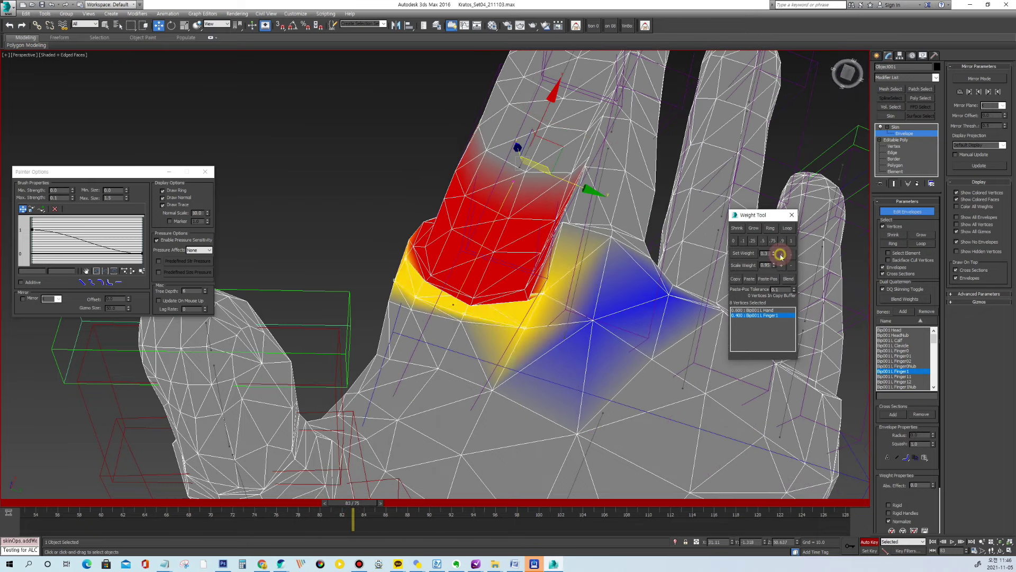
click(782, 253)
click(781, 253)
Examine the index finger's deformation from several sides while scrubbing through its bending frames.
alt+middle_drag(425, 288, 543, 313)
scroll(540, 297, down, 5)
drag(361, 502, 412, 508)
alt+middle_drag(550, 318, 423, 370)
drag(418, 503, 550, 507)
alt+middle_drag(529, 370, 492, 265)
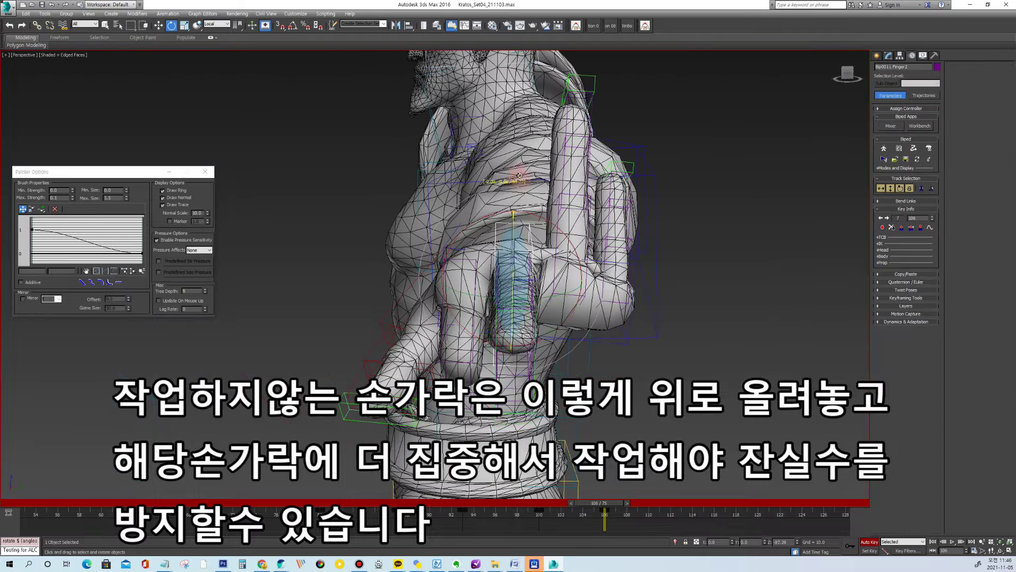
Bend the middle finger's base bone, Bip001 L Finger2, downward at frame 106 and reopen the body mesh's skin envelopes.
drag(519, 175, 516, 264)
alt+middle_drag(516, 265, 515, 242)
click(515, 241)
click(888, 56)
click(903, 133)
Select vertices at the middle finger's base and blend their weights with a small increment.
click(518, 291)
alt+middle_drag(518, 291, 485, 342)
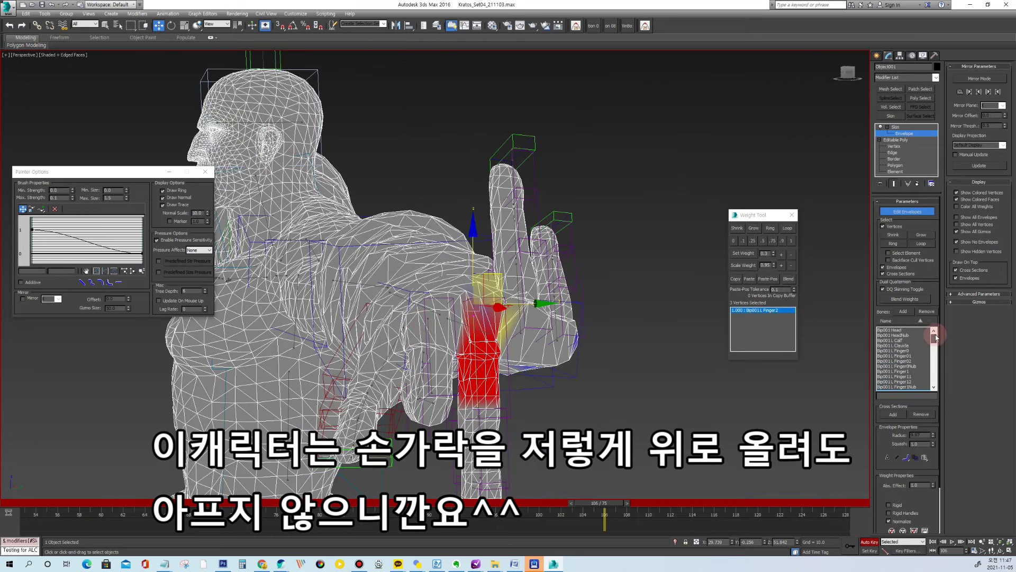
click(781, 255)
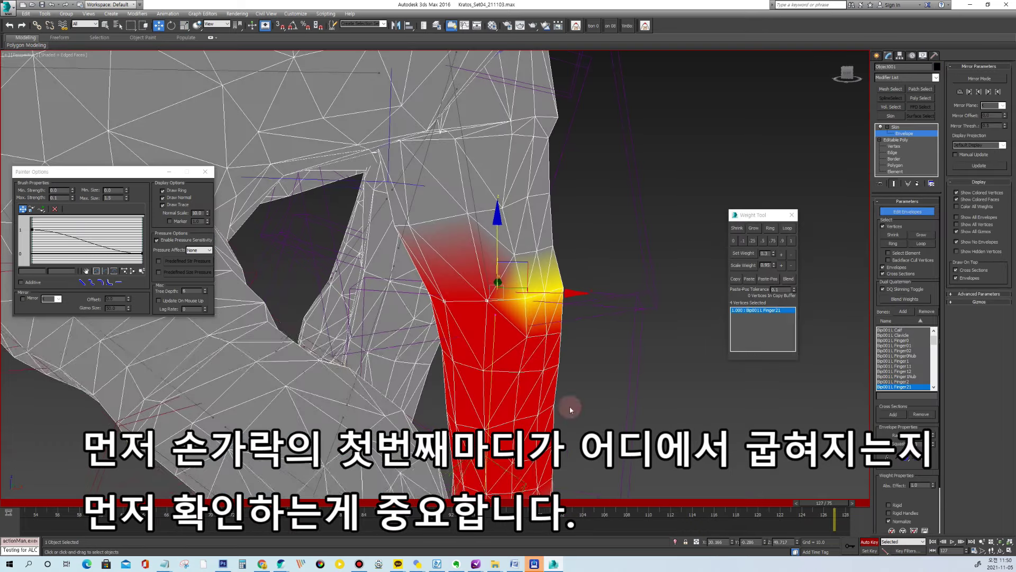
Raise the Bip001 L Finger2 weight of the selected middle joint vertices on the middle finger in small increments.
drag(815, 505, 767, 506)
click(895, 381)
click(783, 255)
click(782, 256)
click(782, 255)
click(783, 255)
click(782, 256)
click(782, 256)
click(782, 256)
click(782, 256)
click(782, 256)
click(781, 256)
click(782, 256)
Set the Bip001 L Finger21 weight of the vertices near the middle finger's tip joint to 0.5, and pick a vertex near the wrist.
scroll(593, 312, down, 5)
drag(768, 506, 725, 518)
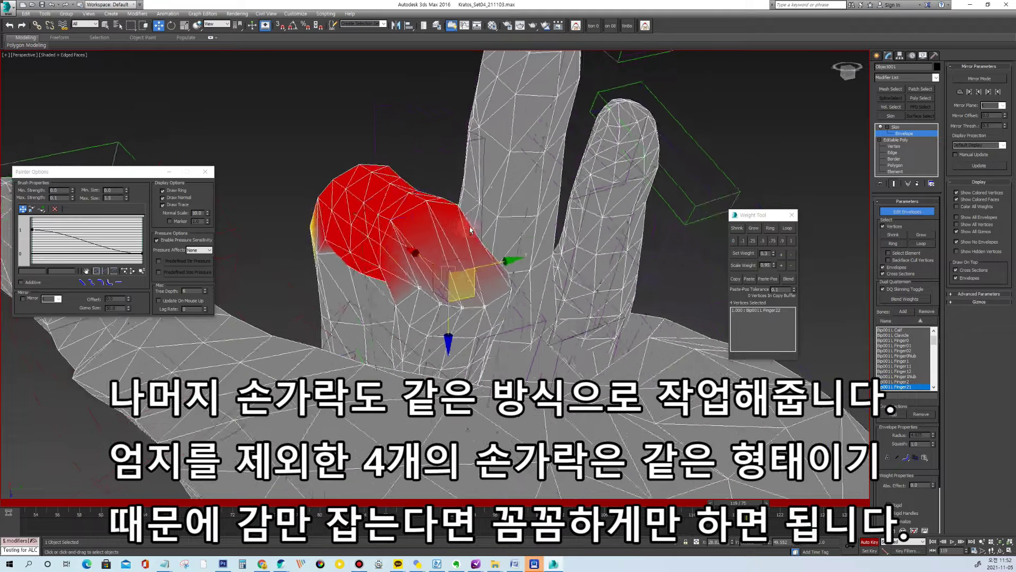
click(762, 240)
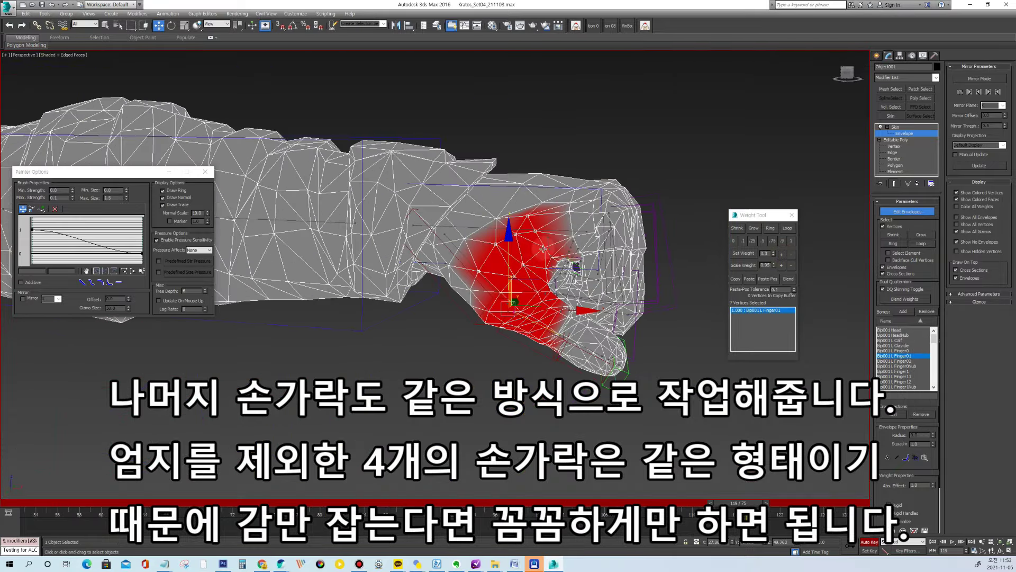
click(464, 227)
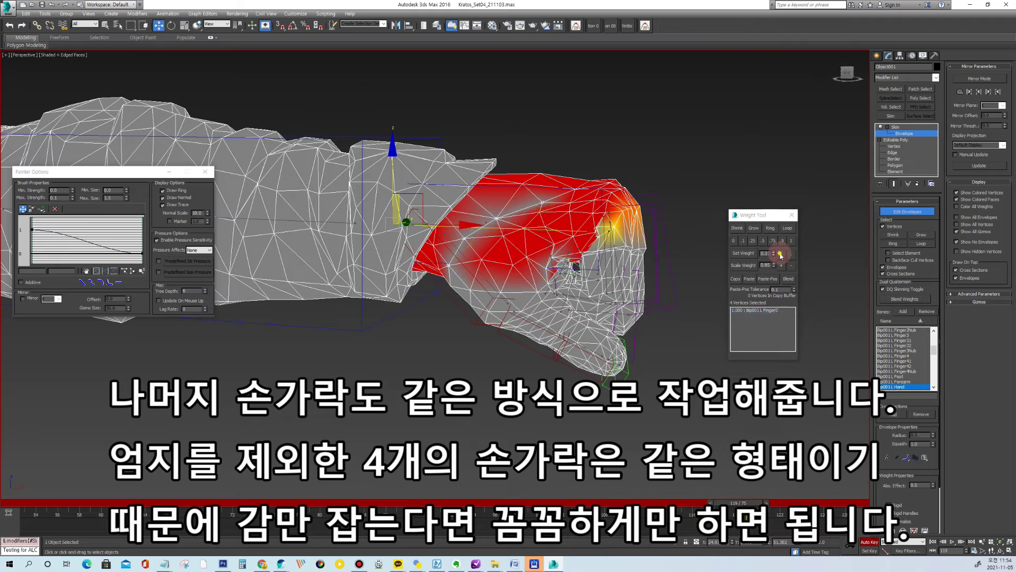
Rotate the left thumb's Bip001 L Finger01 bone at frame 123 as a test pose.
click(510, 336)
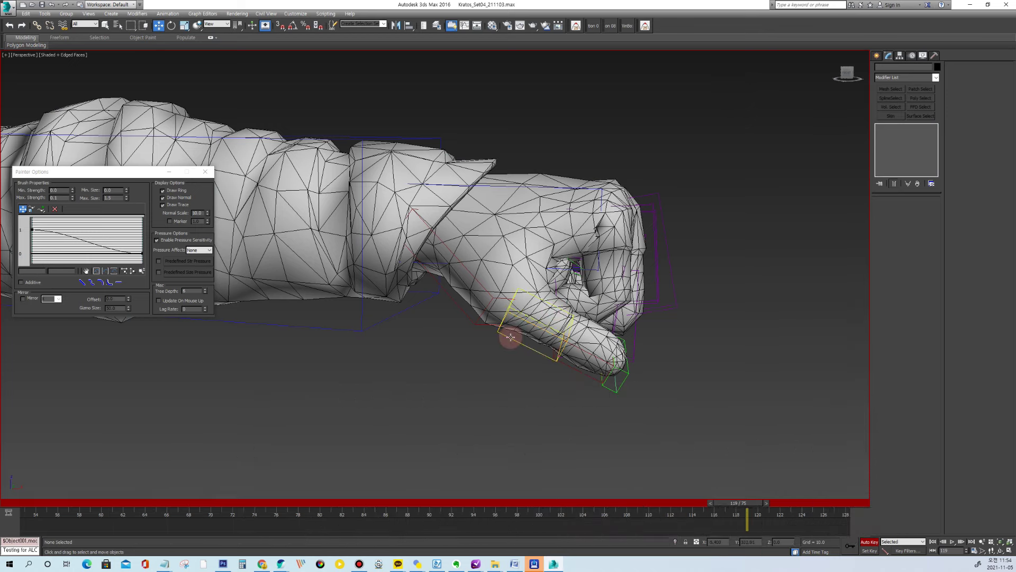
click(510, 337)
drag(741, 504, 784, 504)
key(e)
drag(521, 218, 557, 225)
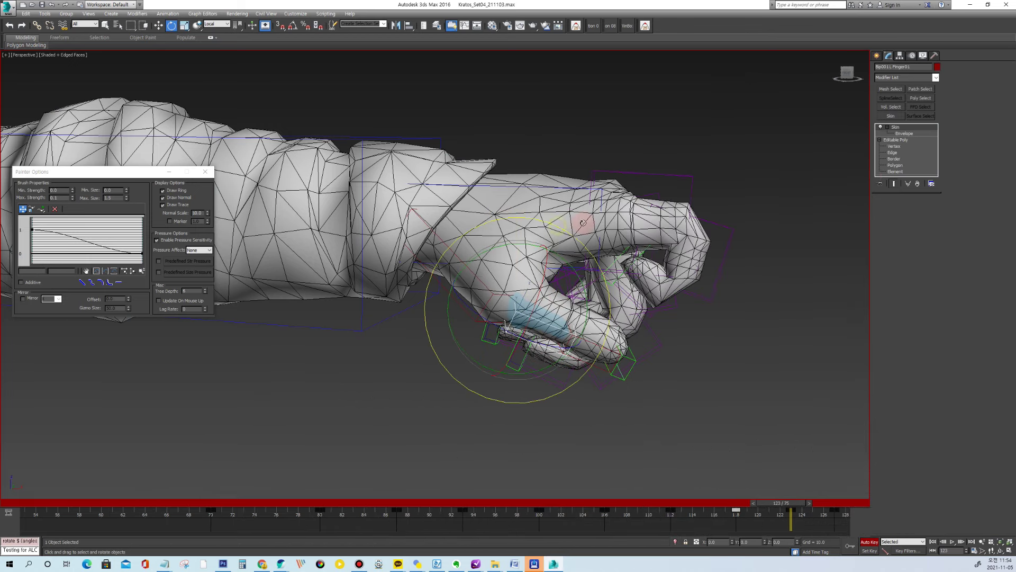
Blend the skin weights of the vertices around the thumb's middle joint in small increments, and leave envelope editing.
click(542, 316)
click(523, 314)
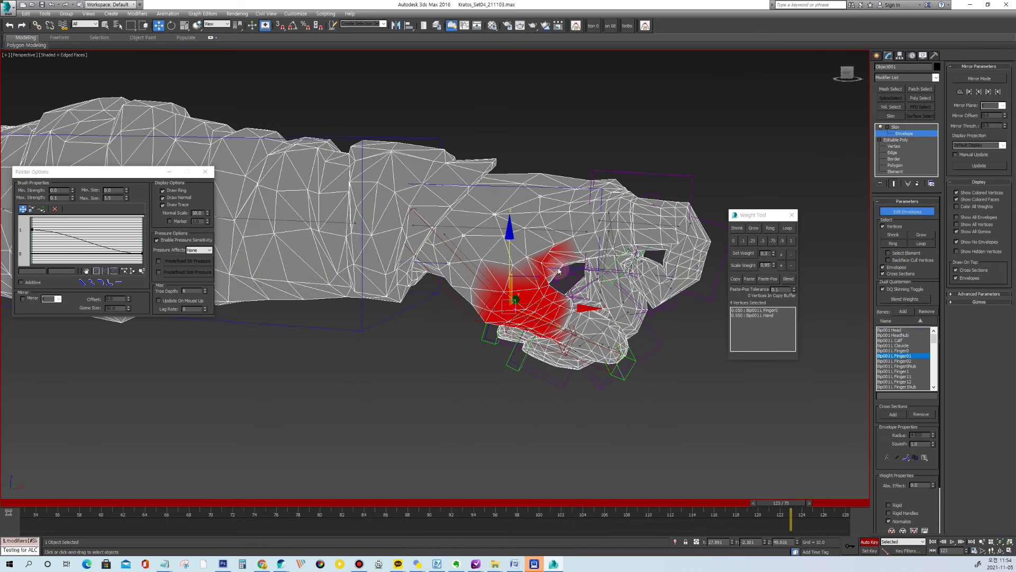
scroll(568, 256, up, 5)
click(486, 275)
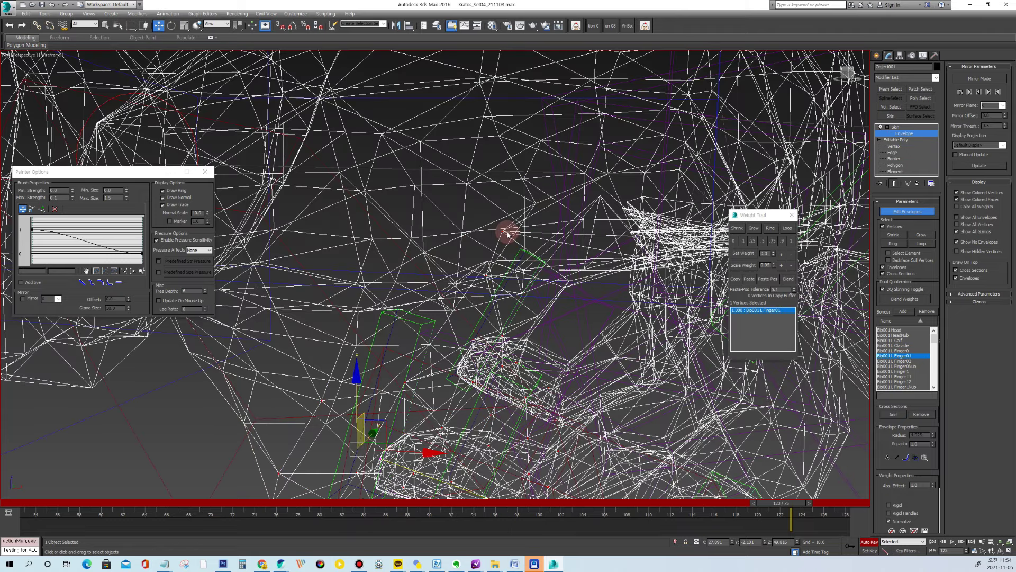
click(892, 382)
click(780, 255)
click(781, 255)
click(781, 255)
click(781, 256)
scroll(601, 257, down, 5)
drag(774, 505, 735, 511)
click(893, 127)
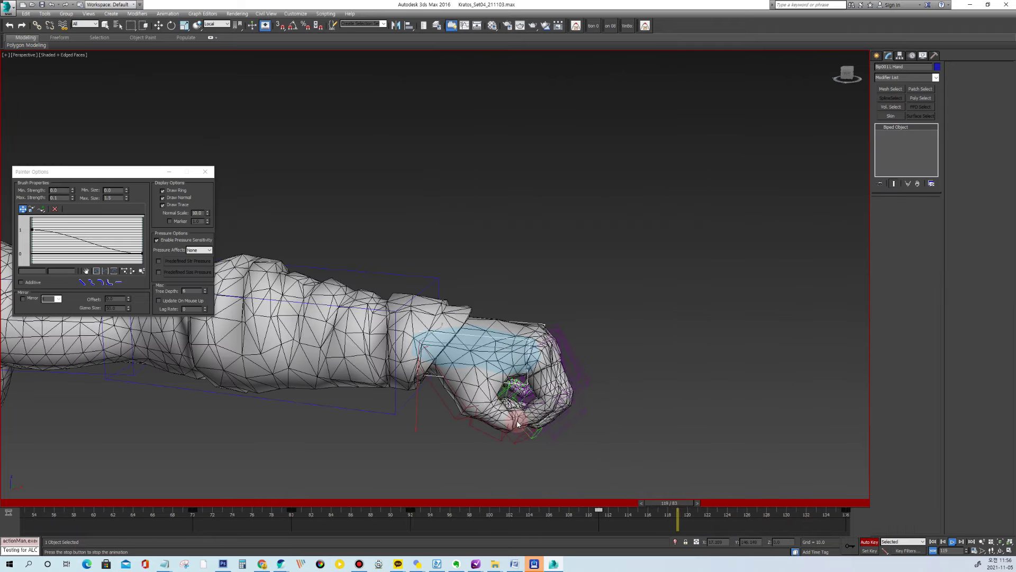
Rotate the left hand bone at frame 92 and replay the animation to check the wrist.
key(slash)
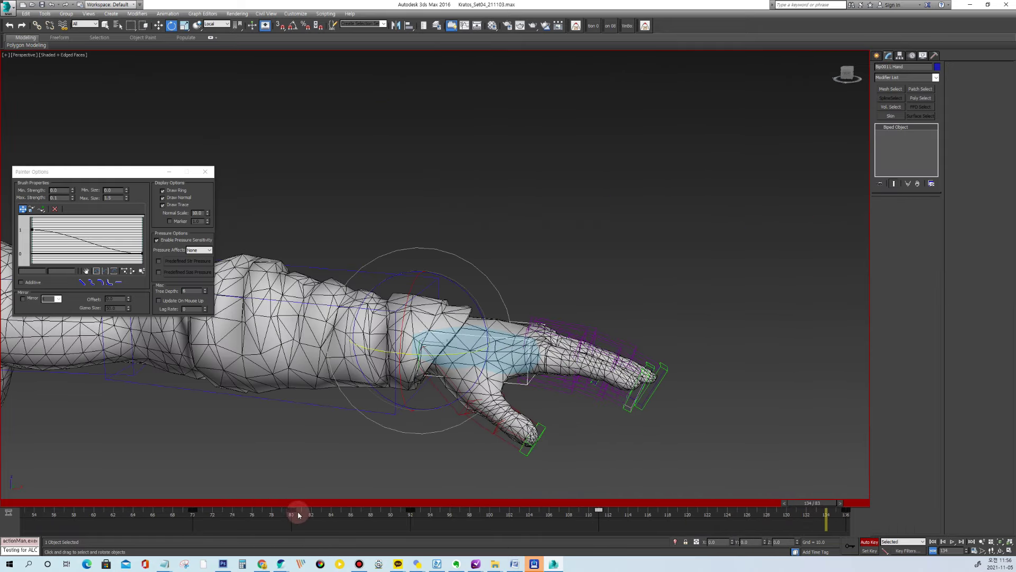
drag(298, 508, 410, 506)
drag(468, 292, 477, 302)
right_drag(419, 501, 608, 502)
click(510, 304)
key(slash)
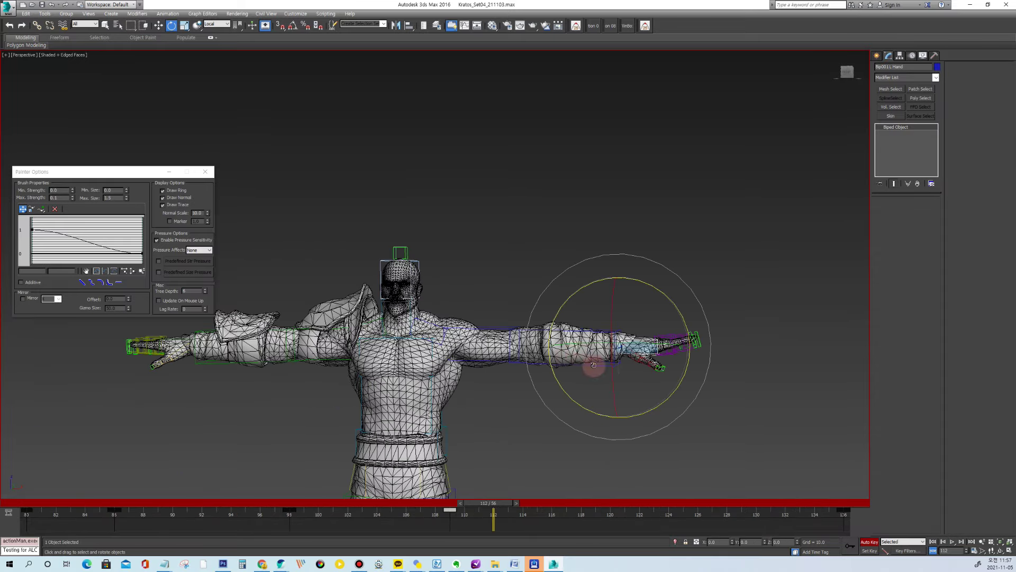
Check the posed left arm and fist by scrubbing through the early frames.
click(552, 364)
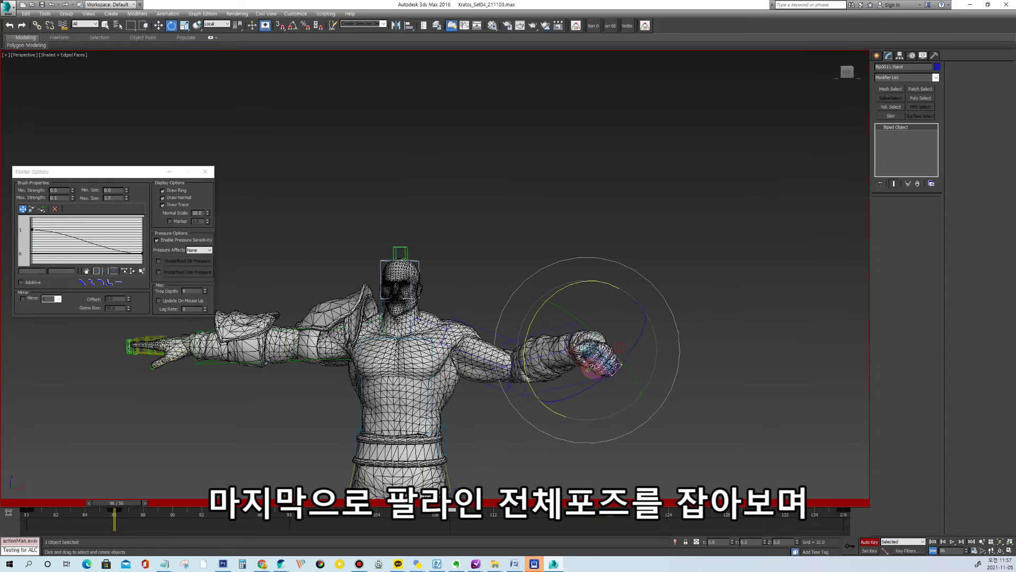
key(q)
drag(137, 504, 79, 507)
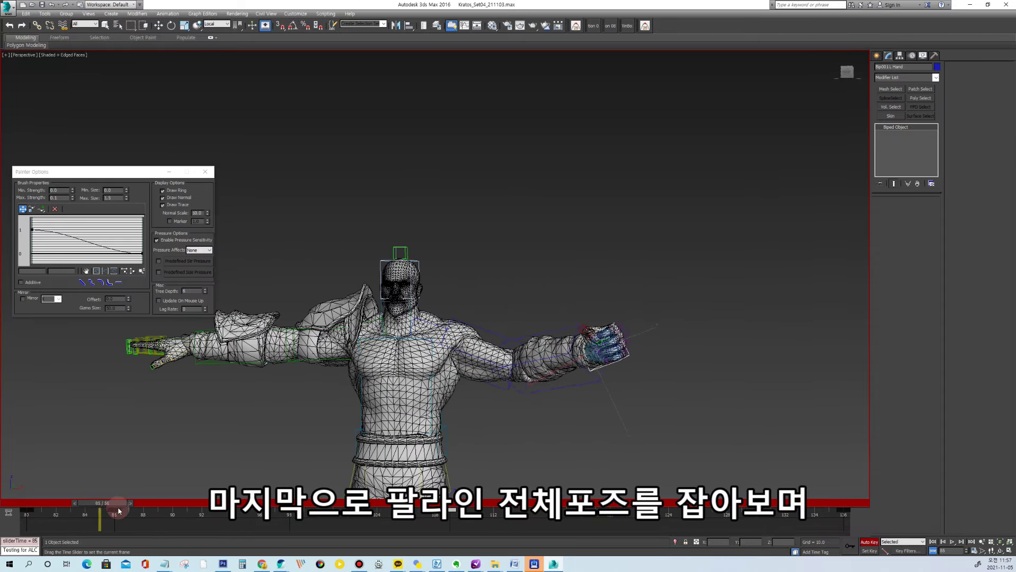
key(e)
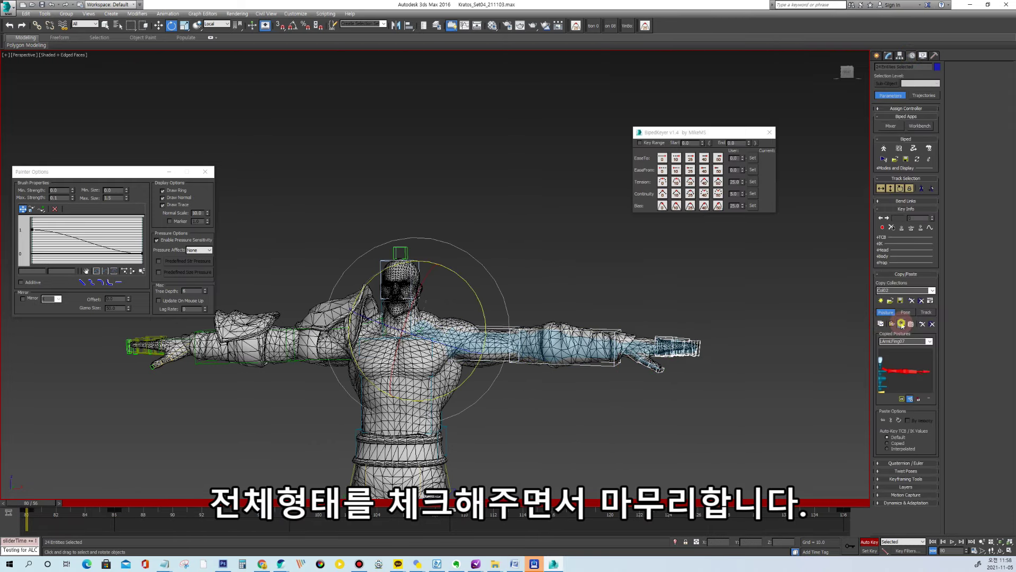
Copy the left arm and finger posture and paste it onto the opposite arm.
click(901, 324)
click(881, 324)
click(901, 324)
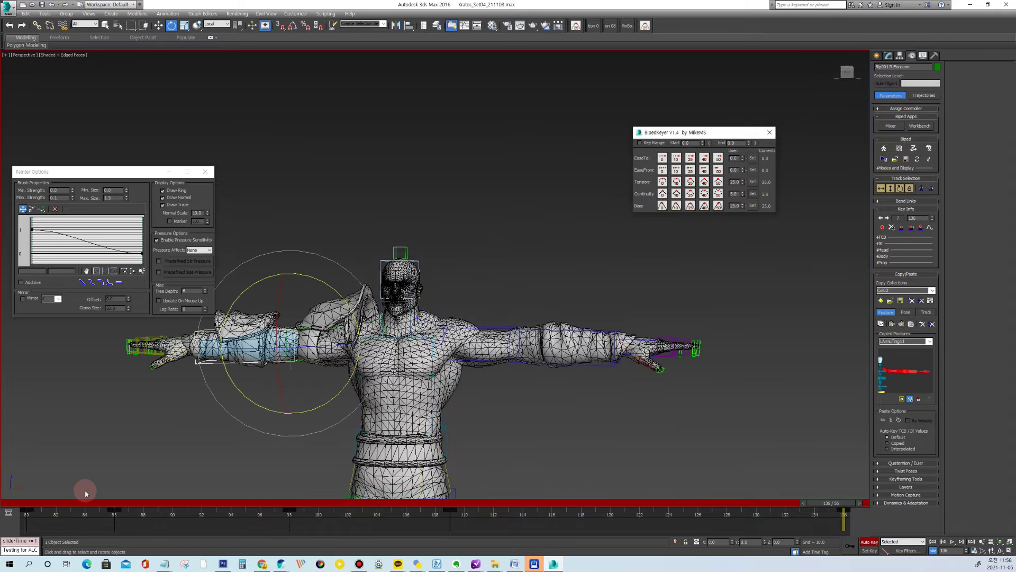
Play the animation from the start and examine the skin deformation of both arms and hands up close.
click(33, 505)
key(slash)
drag(138, 172, 134, 90)
scroll(513, 341, up, 4)
middle_drag(512, 341, 333, 322)
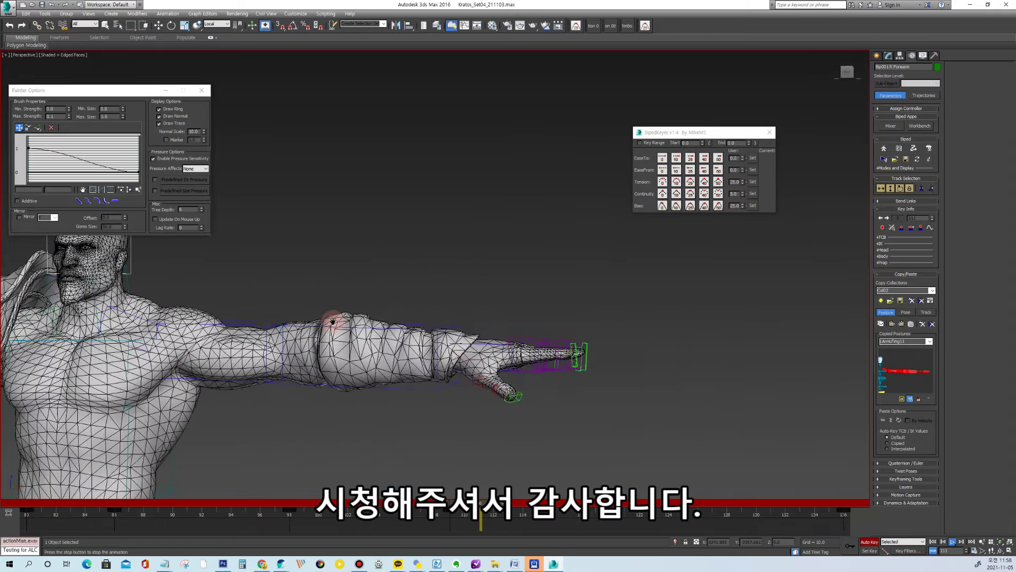
scroll(437, 344, up, 4)
scroll(443, 322, down, 3)
scroll(440, 324, down, 5)
middle_drag(438, 324, 535, 328)
scroll(227, 344, up, 4)
middle_drag(227, 344, 329, 365)
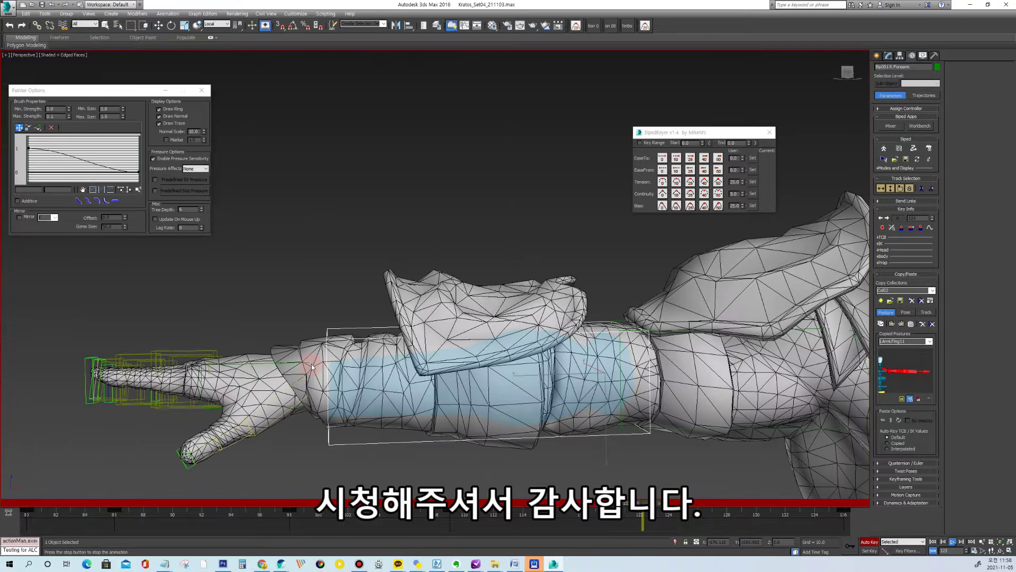